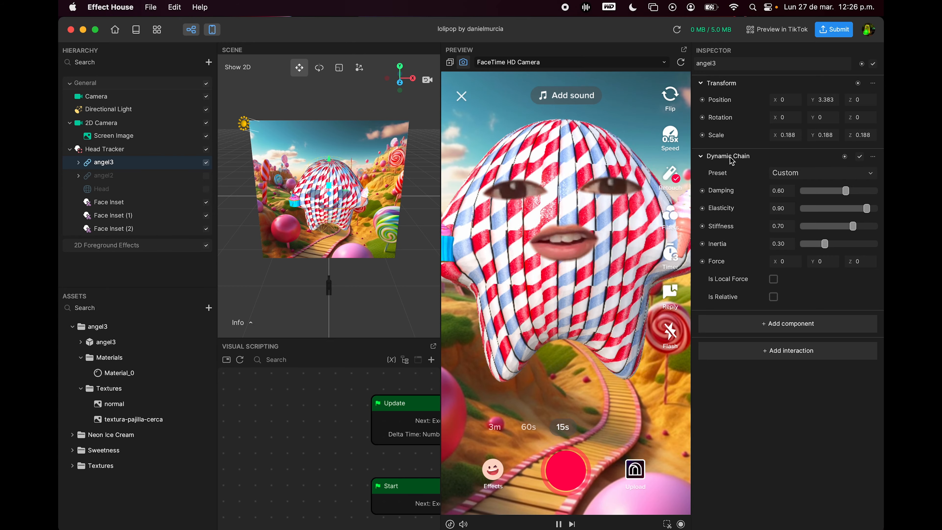
- Close the lollipop project without saving it, reopen Effect House and create a new blank project
left_click(70, 30)
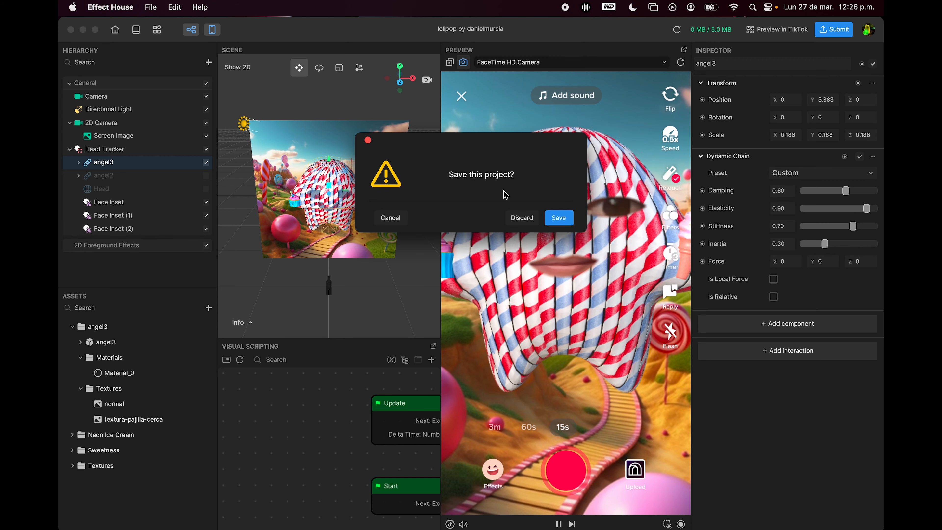
left_click(523, 218)
mouse_move(294, 528)
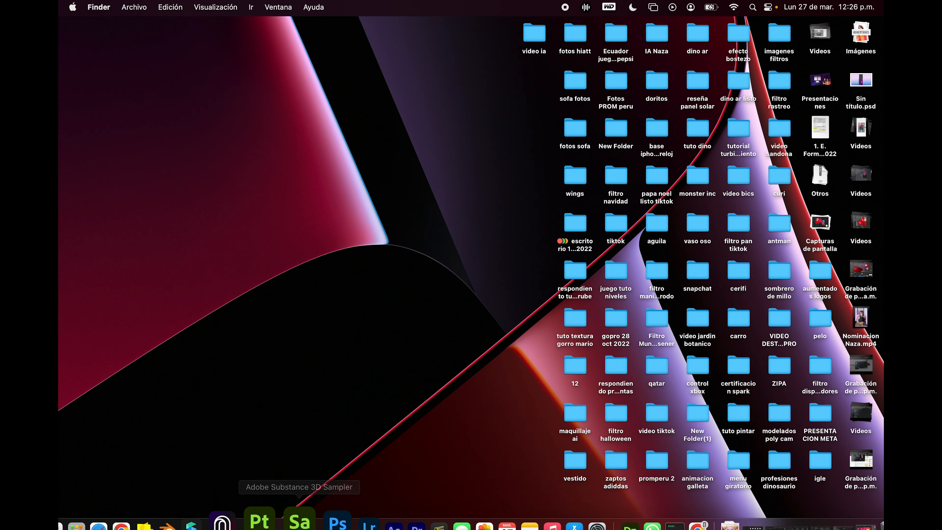
left_click(245, 505)
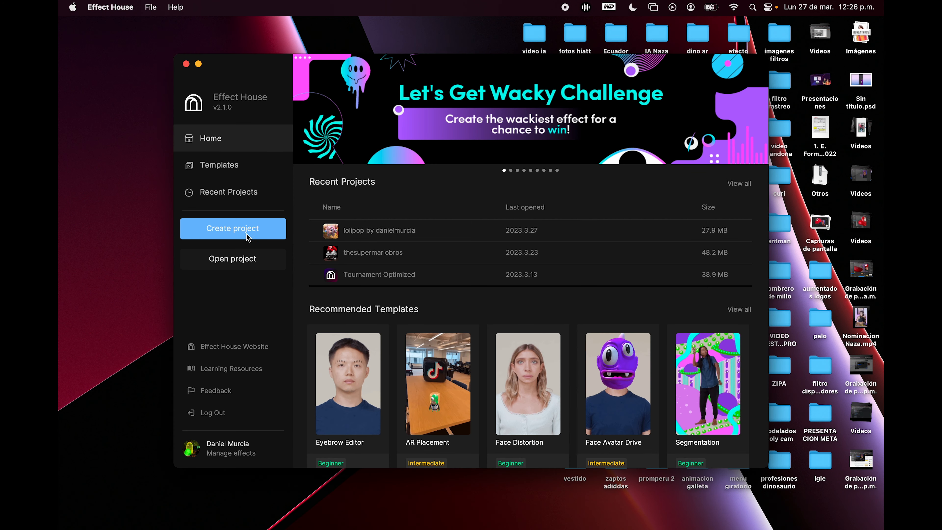
left_click(245, 232)
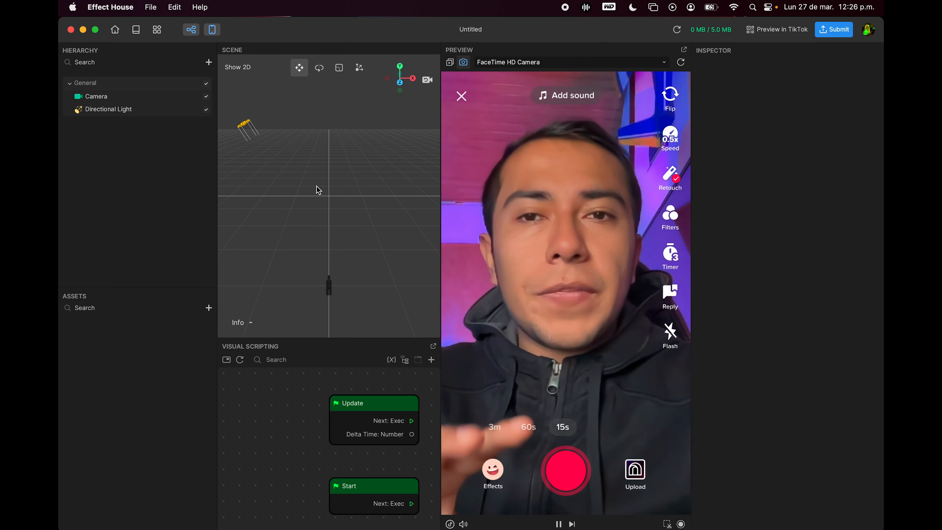
- Switch to the Midjourney Bot chat in Chrome and copy the prompt text of the upscaled candy landscape, Image #4
key("ctrl+Left")
key("ctrl+Left")
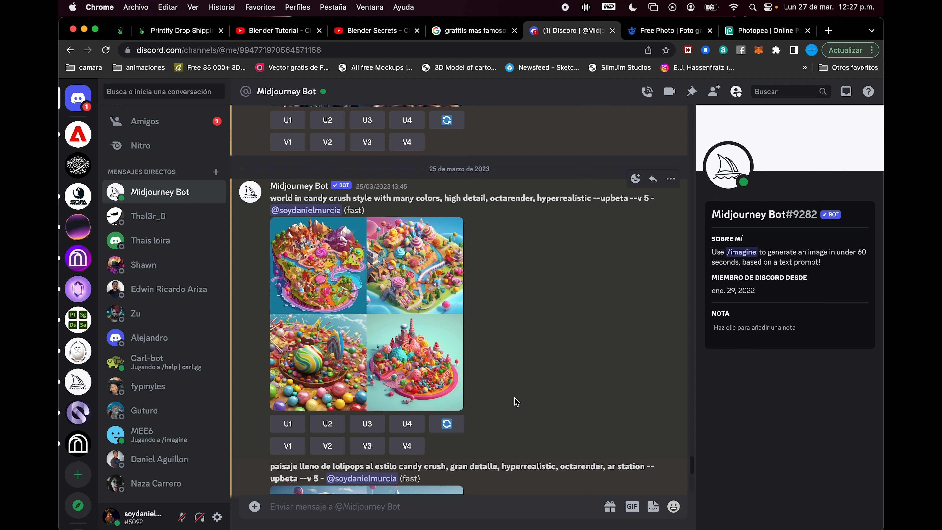
scroll(516, 402, "down", 8)
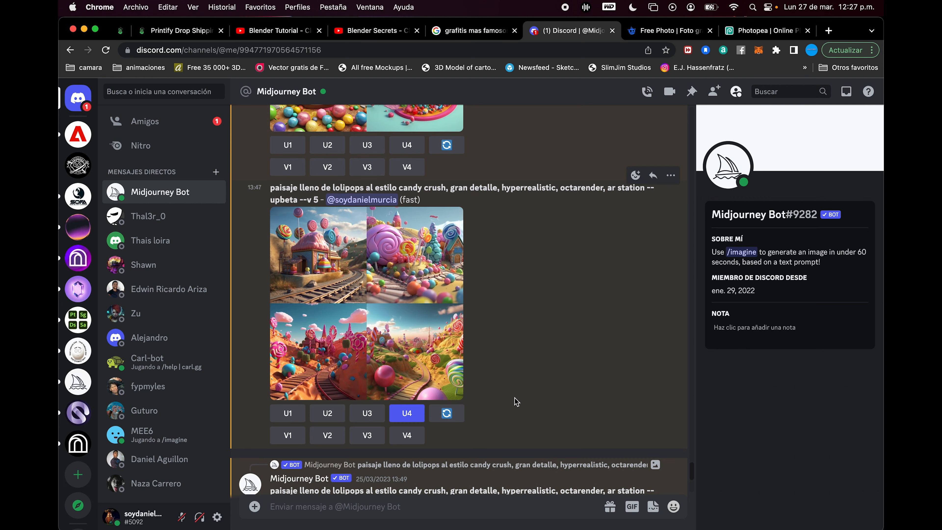
scroll(516, 402, "down", 8)
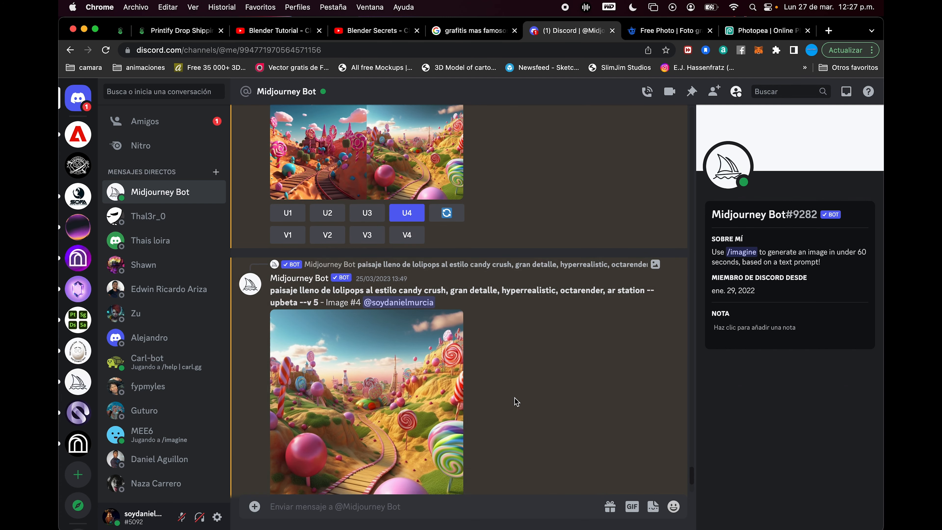
left_click_drag(272, 214, 318, 221)
key("super+c")
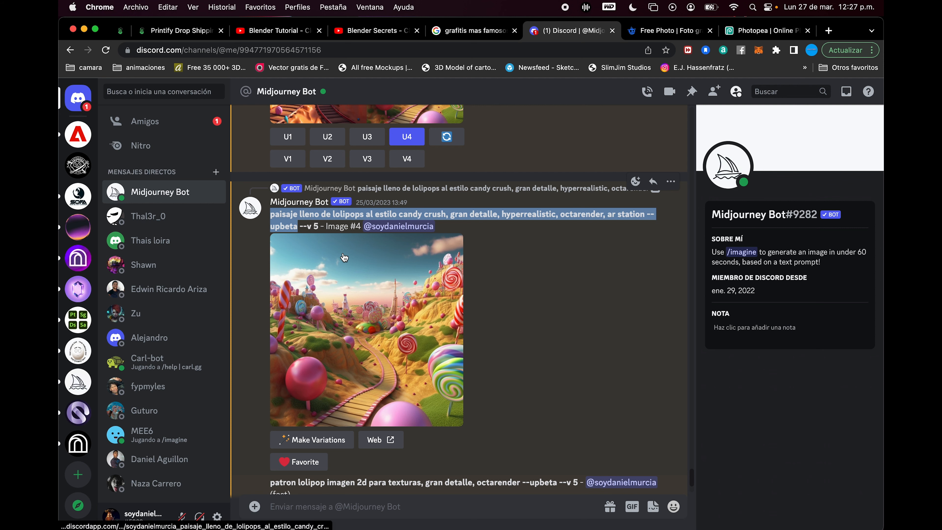
- Submit an /imagine request with the prompt "paisaje lleno de lolipops al estilo candy crush, gran detalle, hyperrealistic, octarender, ar station"
left_click(351, 514)
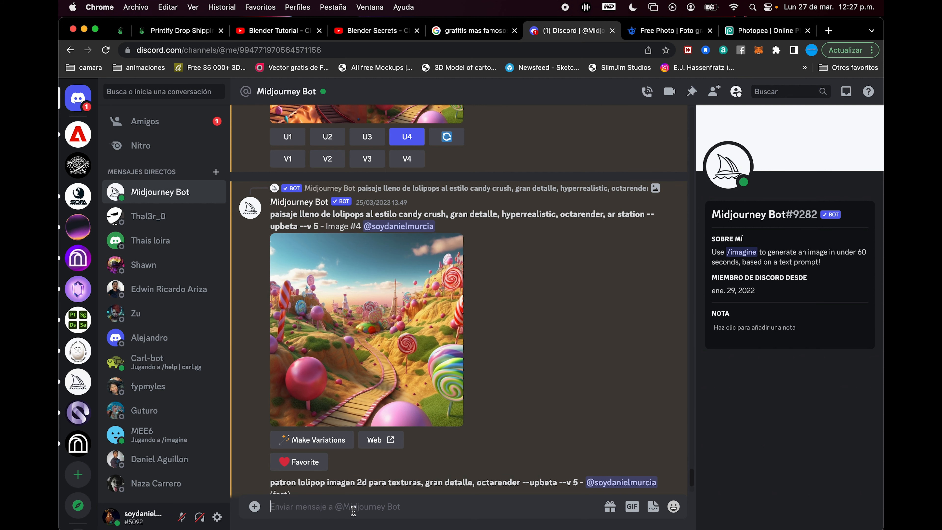
type("/i")
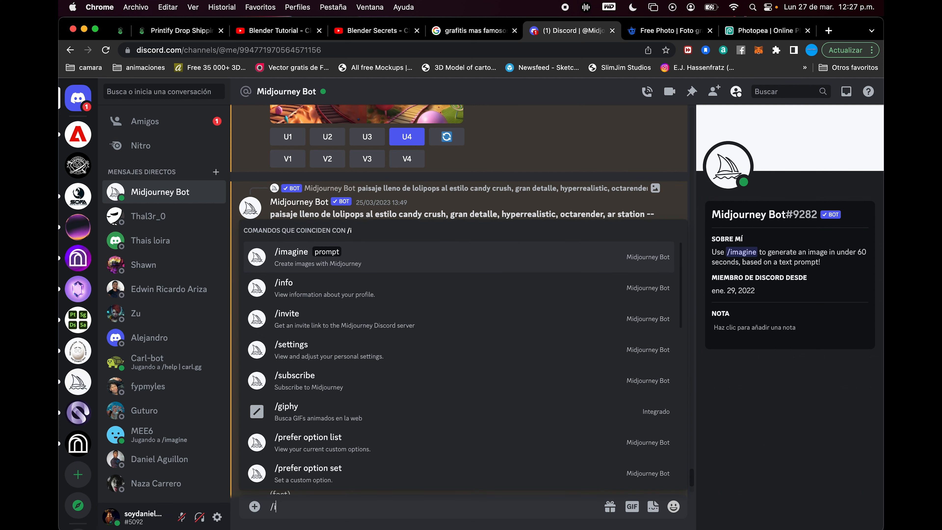
key("Return")
key("super+v")
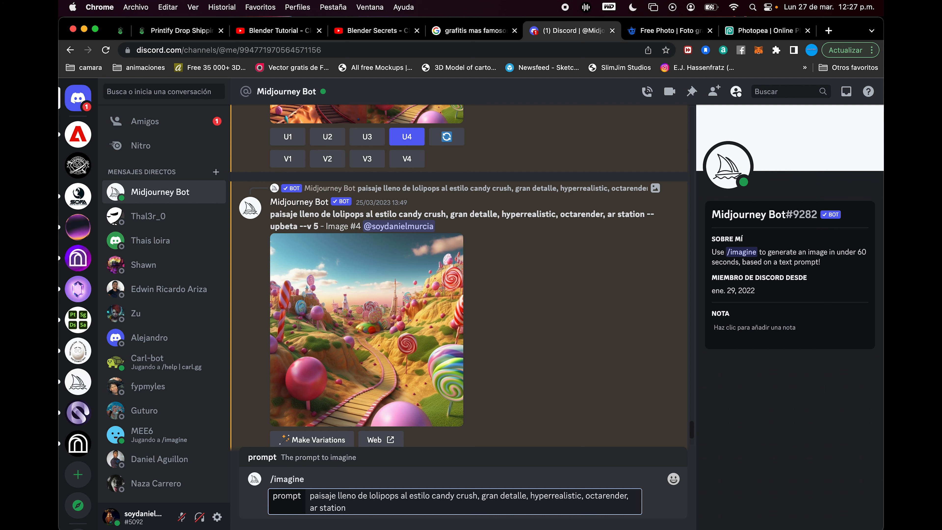
key("Return")
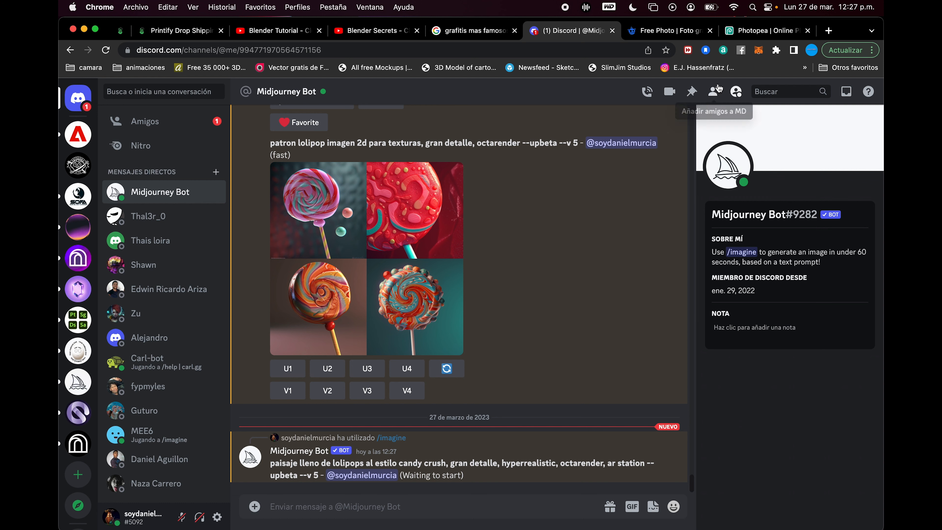
- Switch to the Freepik page and search for "fond dulces"
left_click(677, 35)
left_click(867, 102)
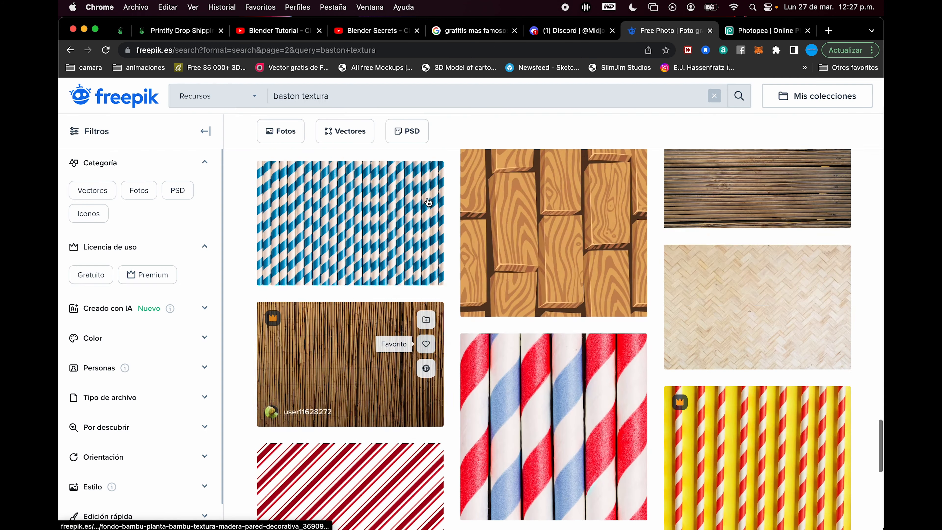
triple_click(358, 98)
type("fon")
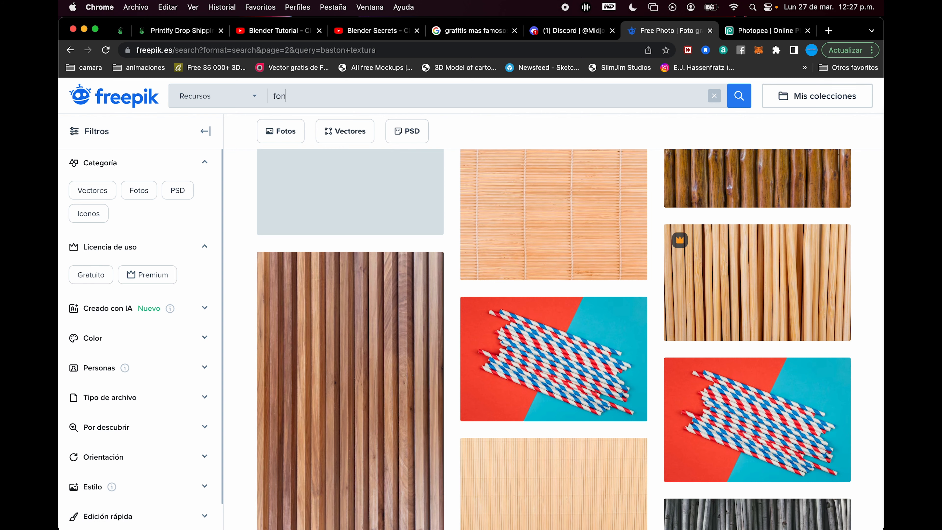
type("d dulces")
key("Return")
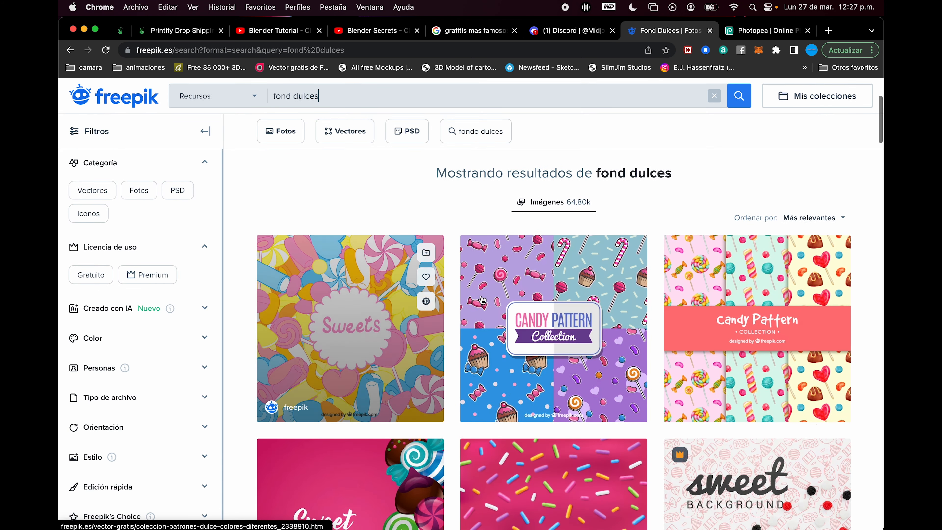
- Dismiss the Adobe Stock advertisement and examine the candy background images in the Freepik results
scroll(454, 310, "down", 3)
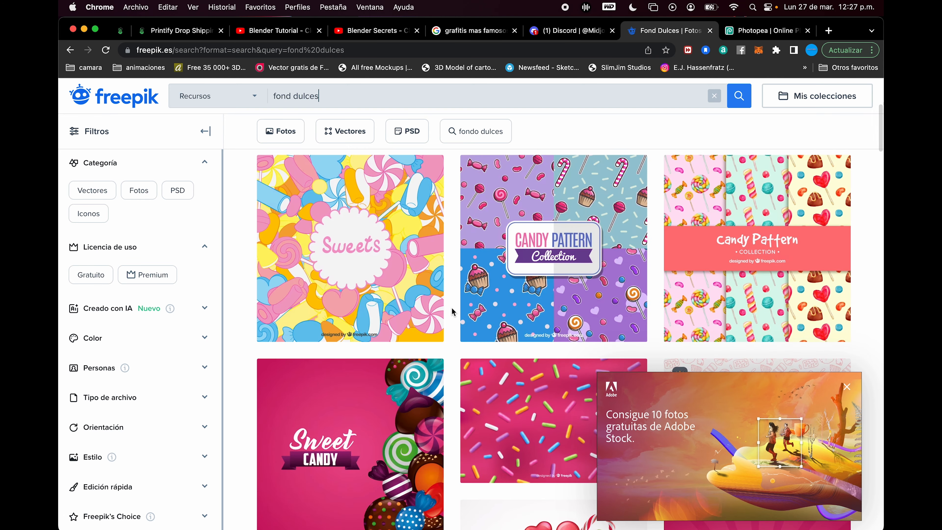
scroll(451, 307, "down", 2)
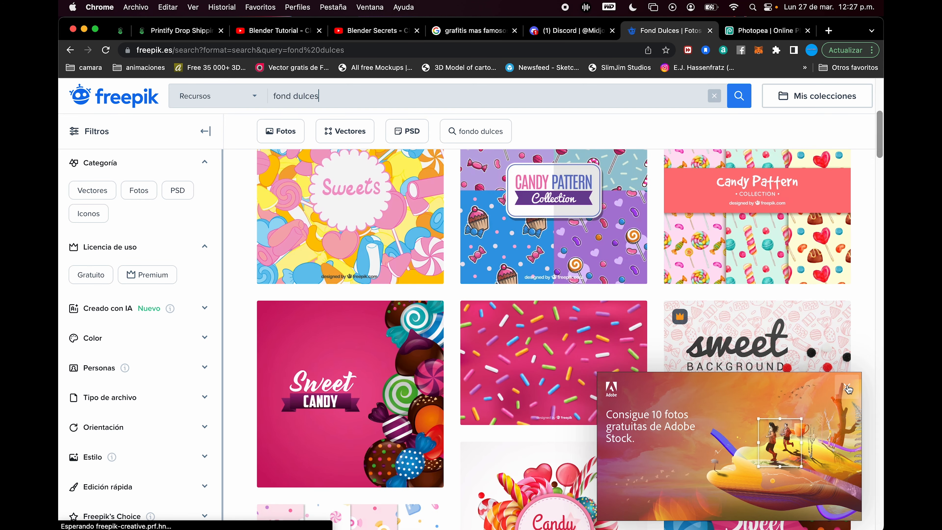
left_click(848, 388)
scroll(453, 243, "up", 4)
scroll(453, 243, "down", 15)
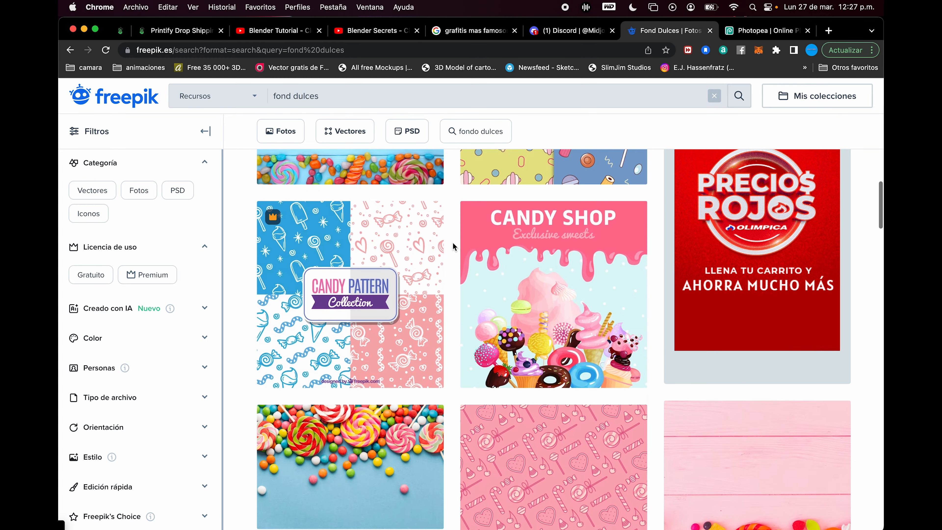
scroll(453, 242, "down", 12)
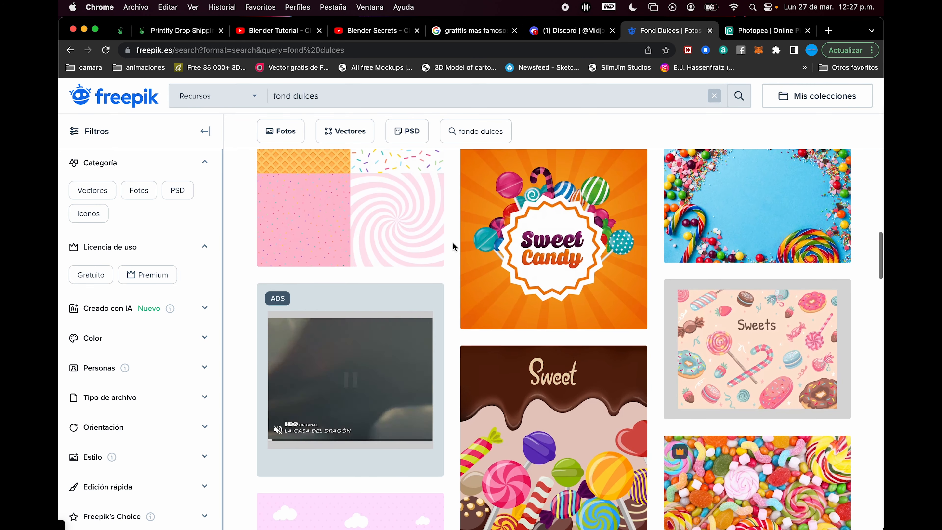
scroll(453, 243, "down", 3)
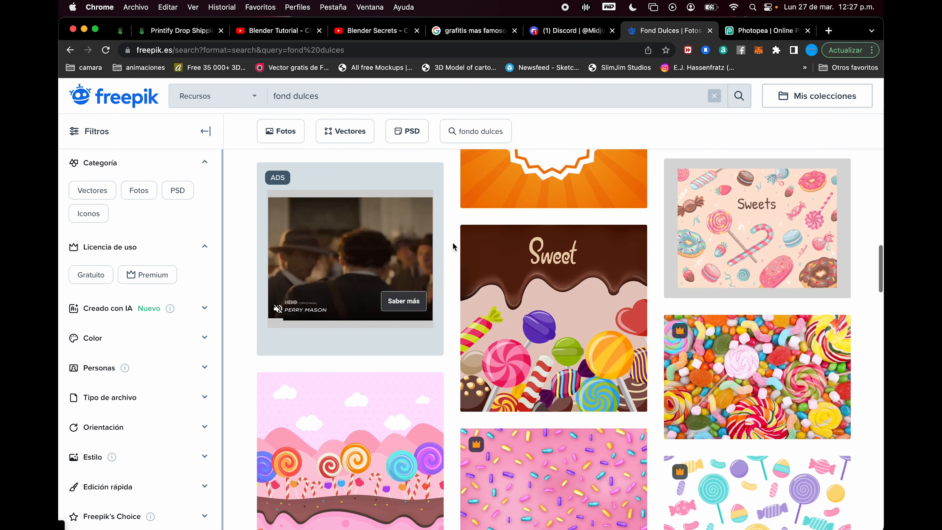
- Check how far the new candy landscape generation has progressed in the Midjourney Bot chat
left_click(574, 36)
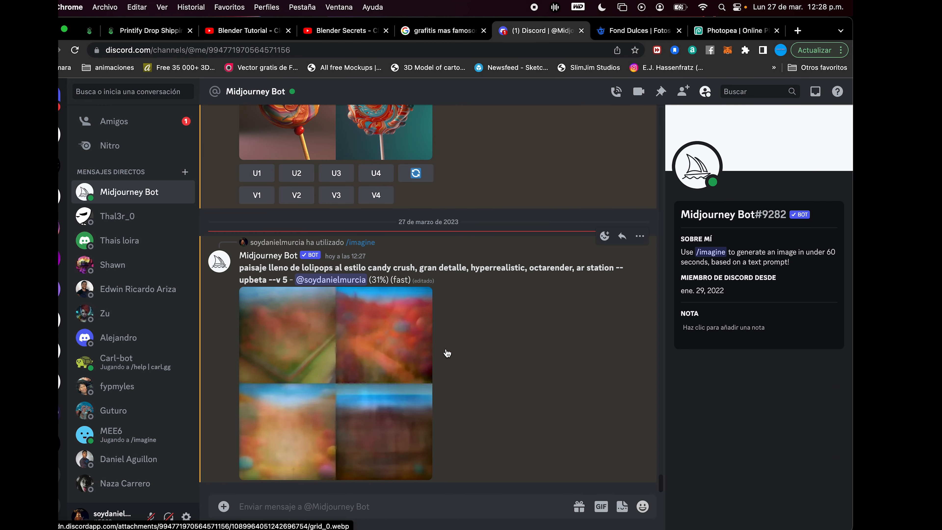
key("ctrl+Right")
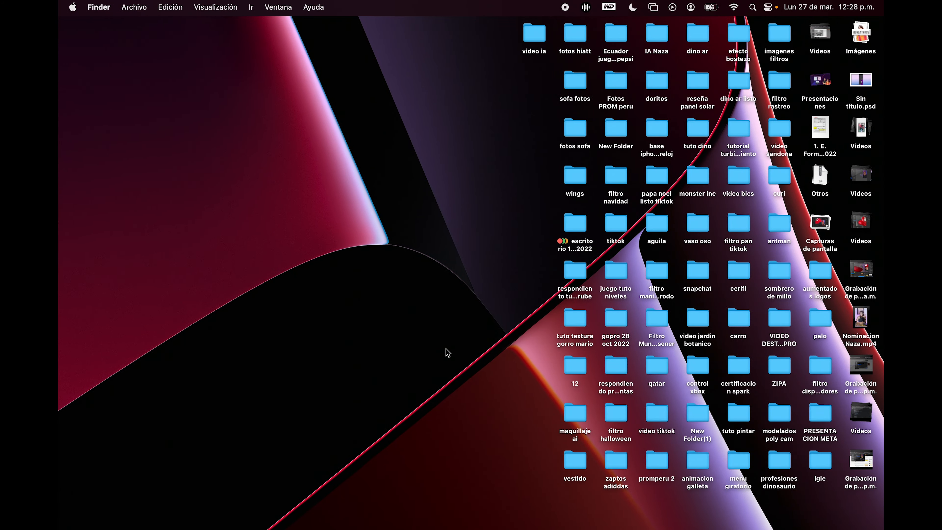
key("ctrl+Left")
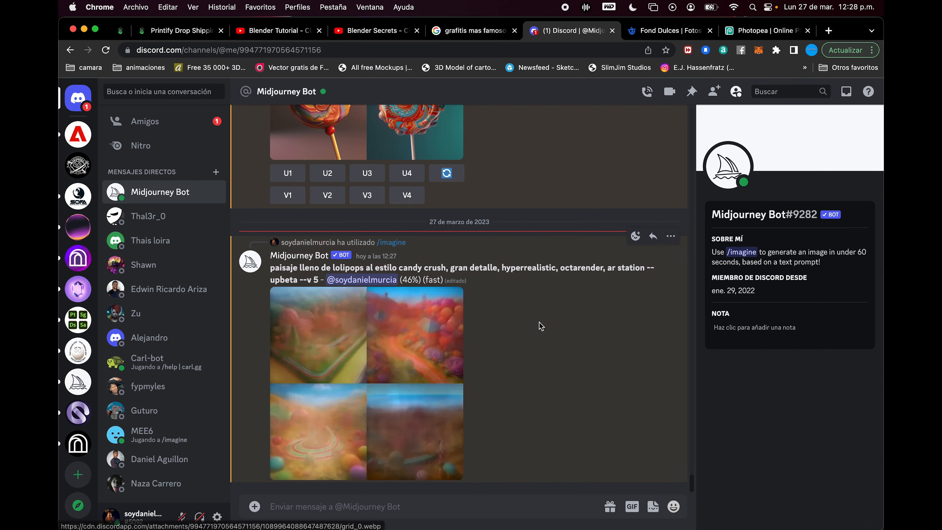
- Launch Blender and start a new file from the Sculpting template
key("ctrl+Right")
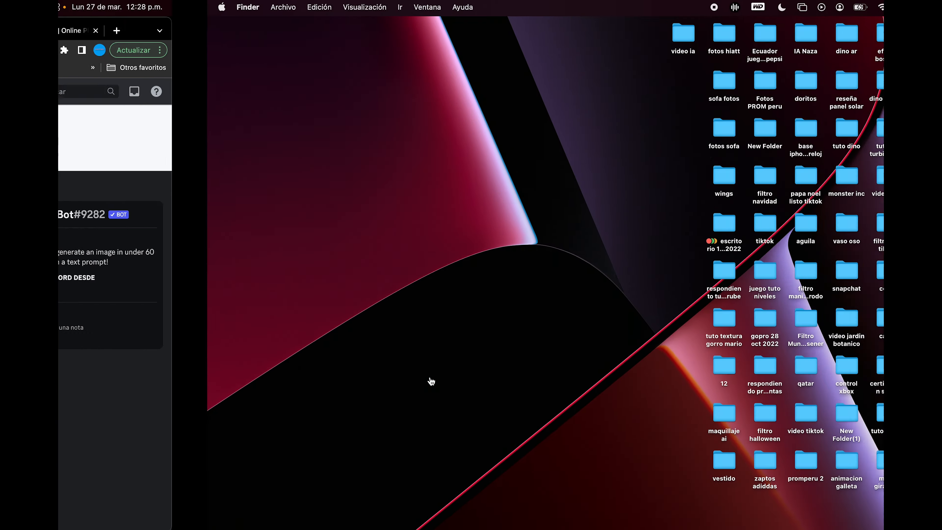
mouse_move(227, 516)
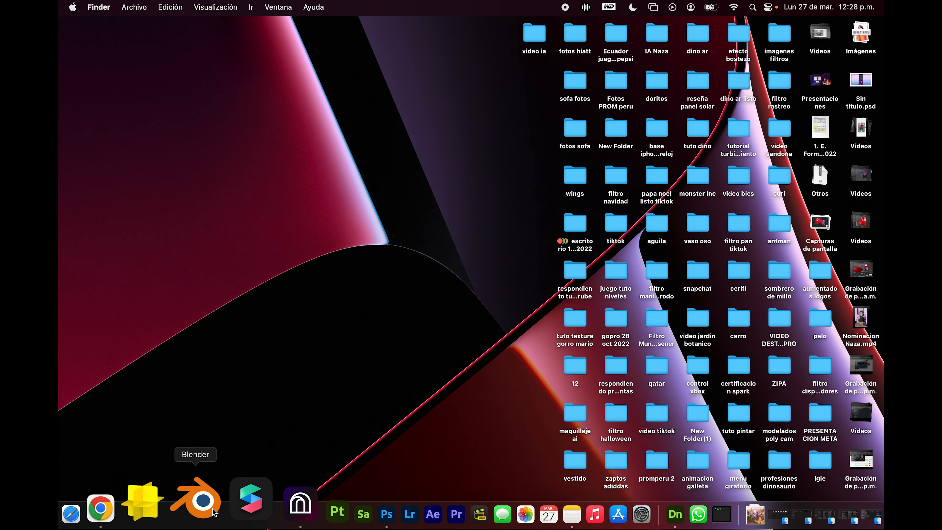
left_click(214, 513)
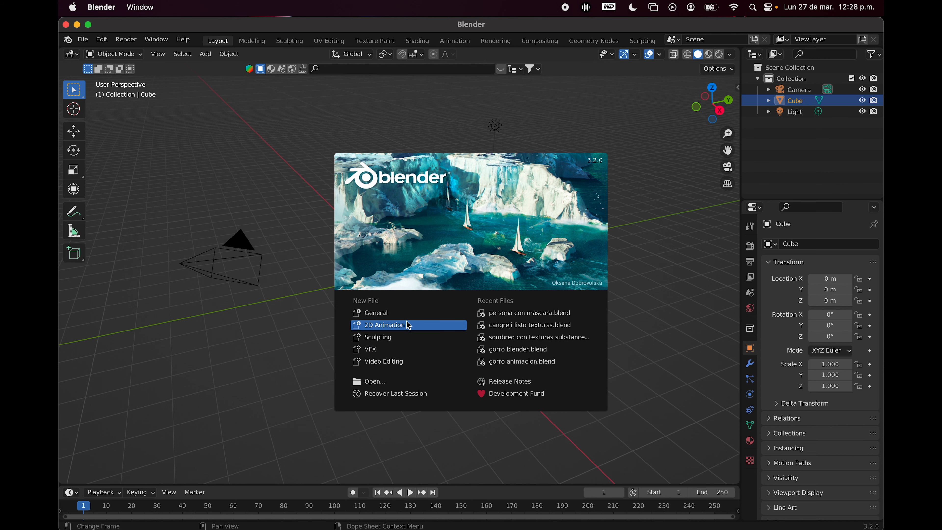
left_click(378, 338)
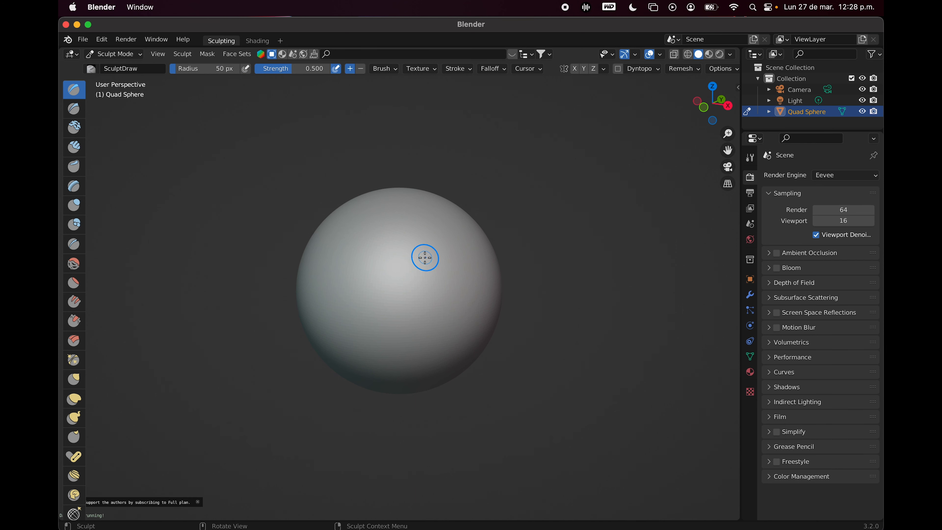
- View the sphere from the right and set up the Elastic Deform brush with radius 139 px, strength 0.810 and Y symmetry
left_click(727, 105)
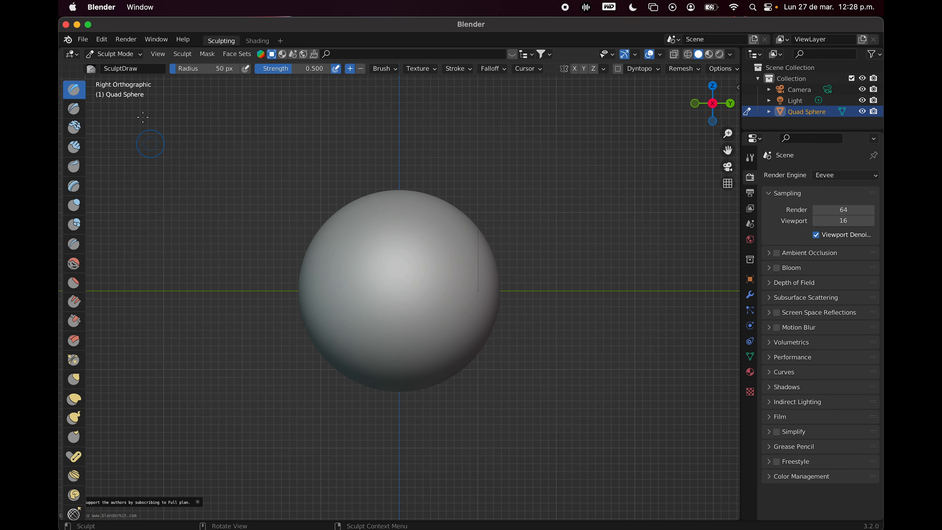
left_click(74, 399)
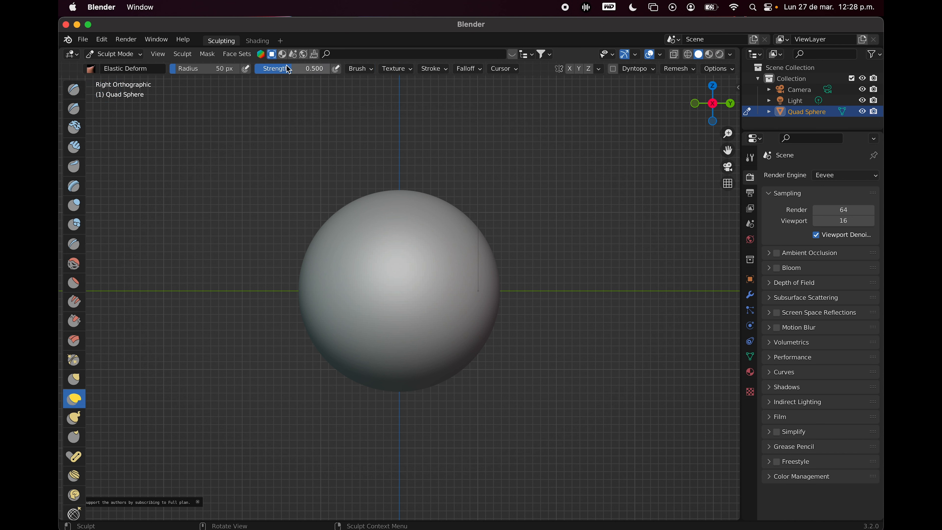
left_click_drag(292, 68, 313, 68)
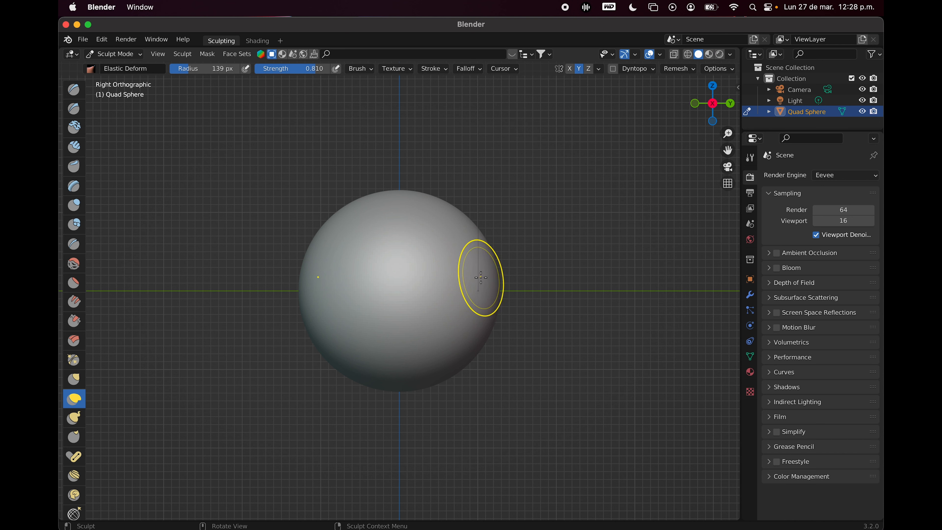
- Pull two side points and two lower legs out of the sphere, and push the underside between the legs upward
mouse_move(486, 276)
left_mouse_down()
mouse_move(634, 318)
mouse_move(653, 333)
mouse_move(614, 374)
left_mouse_up()
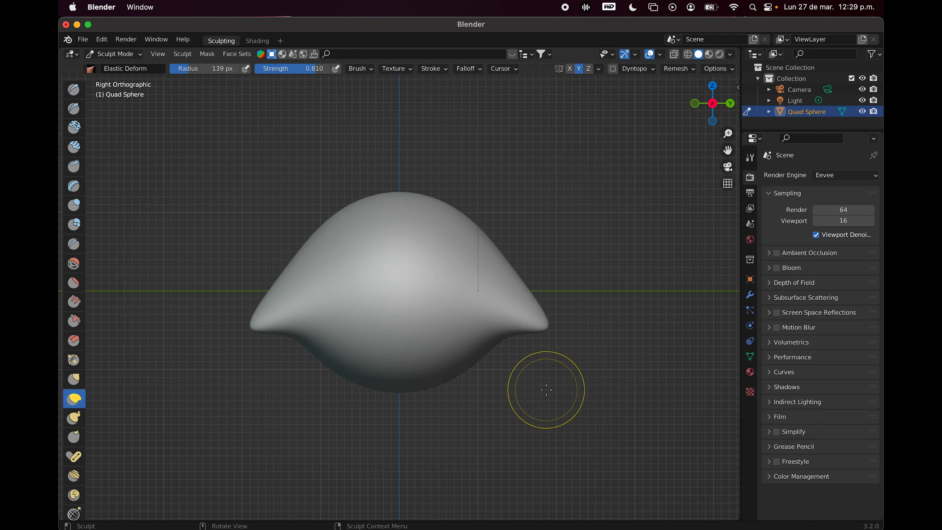
mouse_move(436, 375)
left_mouse_down()
mouse_move(448, 417)
mouse_move(576, 513)
mouse_move(572, 525)
mouse_move(522, 516)
left_mouse_up()
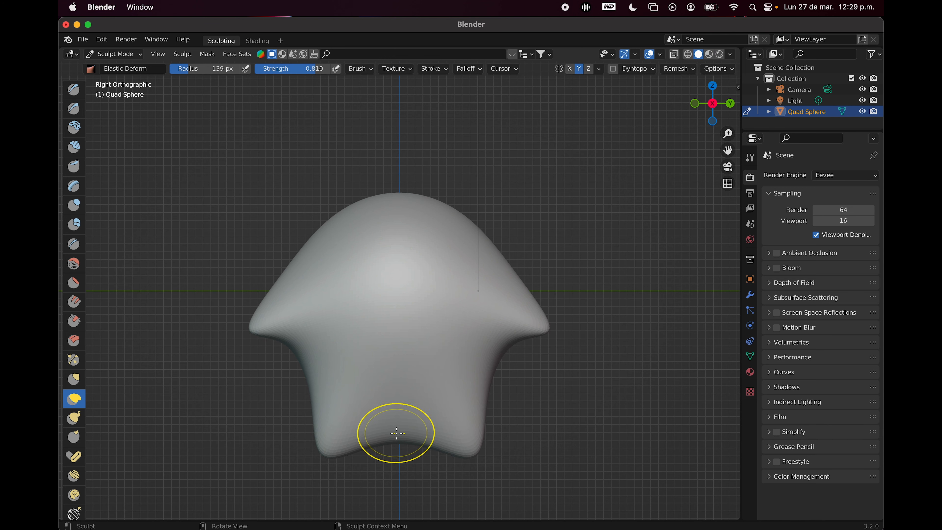
left_click_drag(400, 438, 402, 397)
- Inspect the sculpted star-like shape from several angles and return to the right orthographic view
scroll(558, 366, "right", 10)
scroll(558, 366, "left", 10)
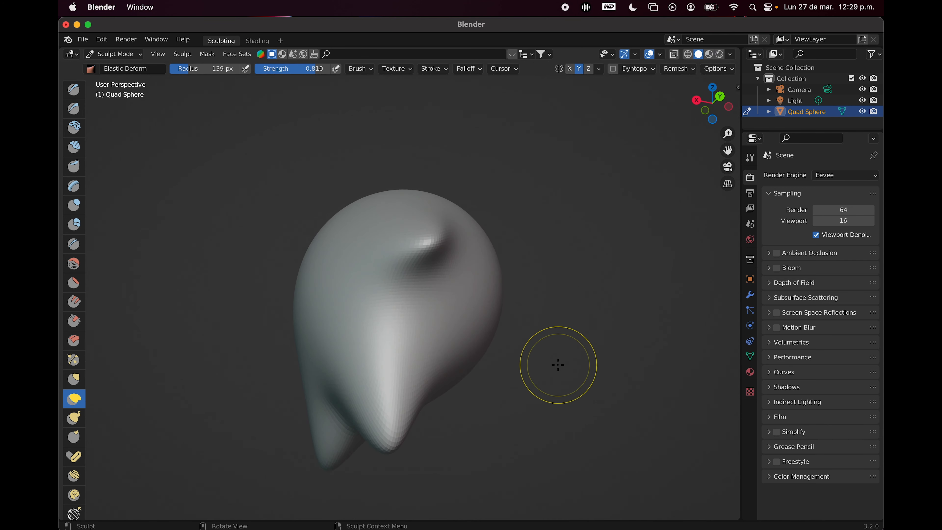
scroll(558, 365, "left", 10)
scroll(558, 366, "up", 8)
scroll(558, 365, "right", 5)
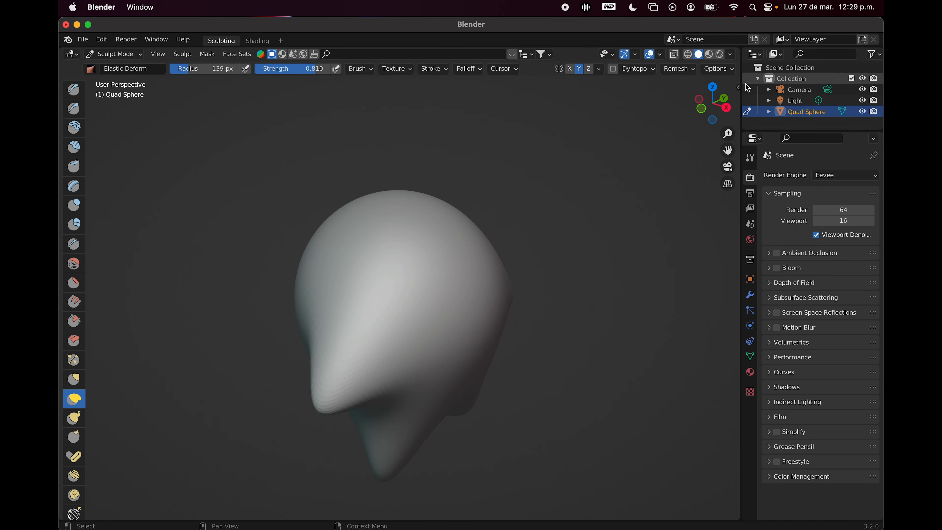
left_click(727, 107)
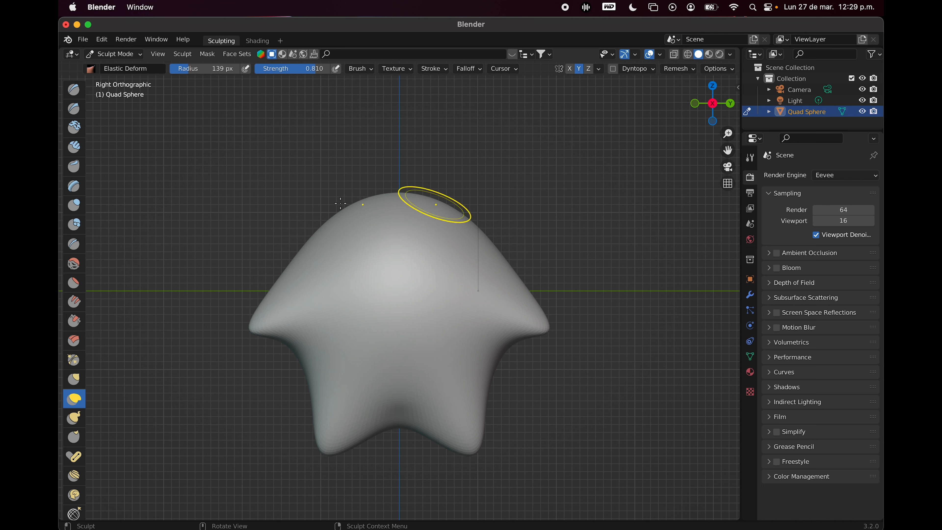
- Switch the sculpted shape to Object Mode, add an armature and enlarge the outliner area
left_click(117, 56)
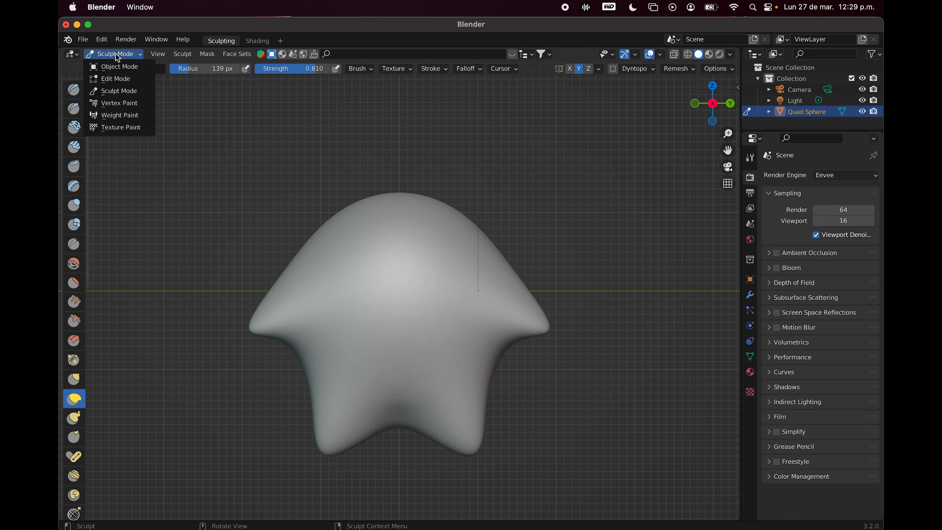
left_click(125, 69)
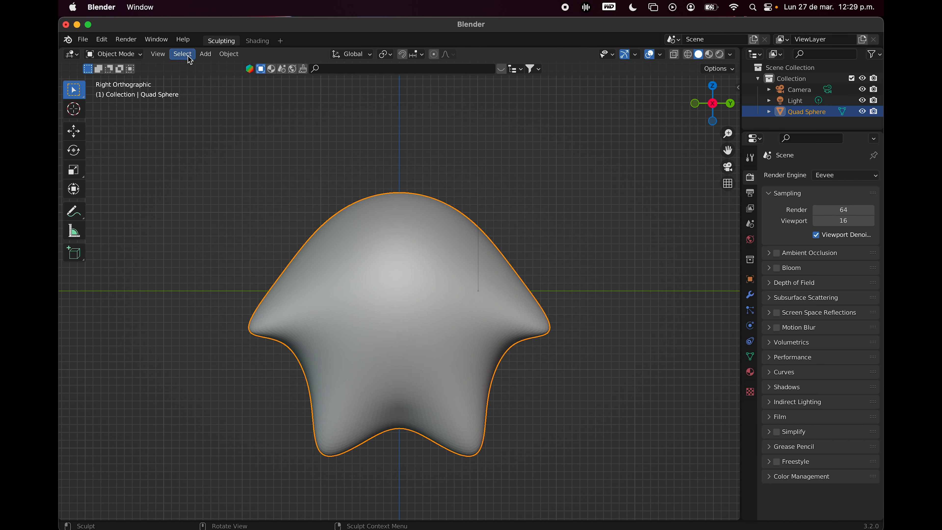
left_click(205, 54)
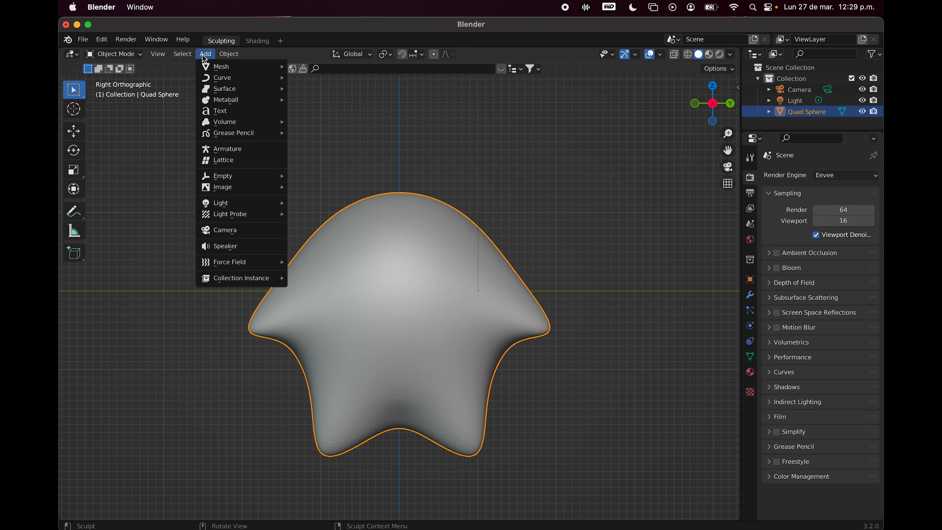
mouse_move(207, 68)
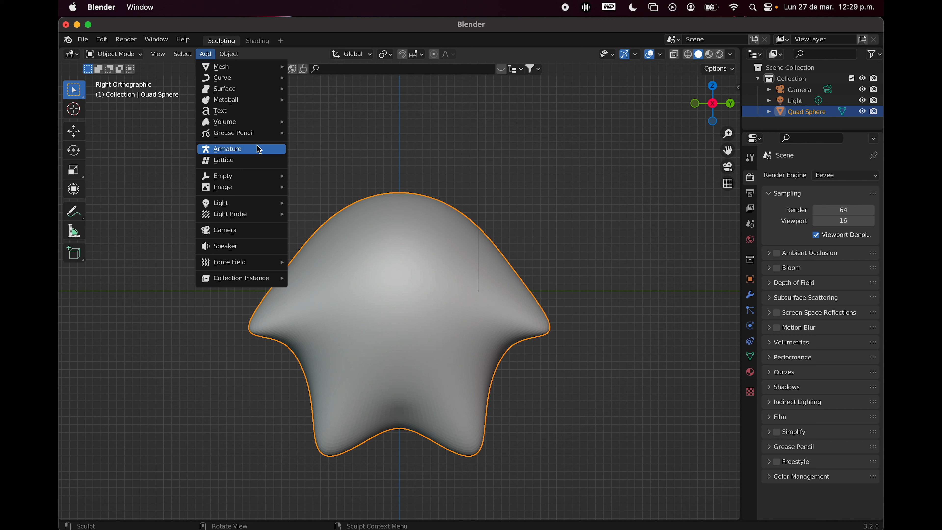
left_click(252, 152)
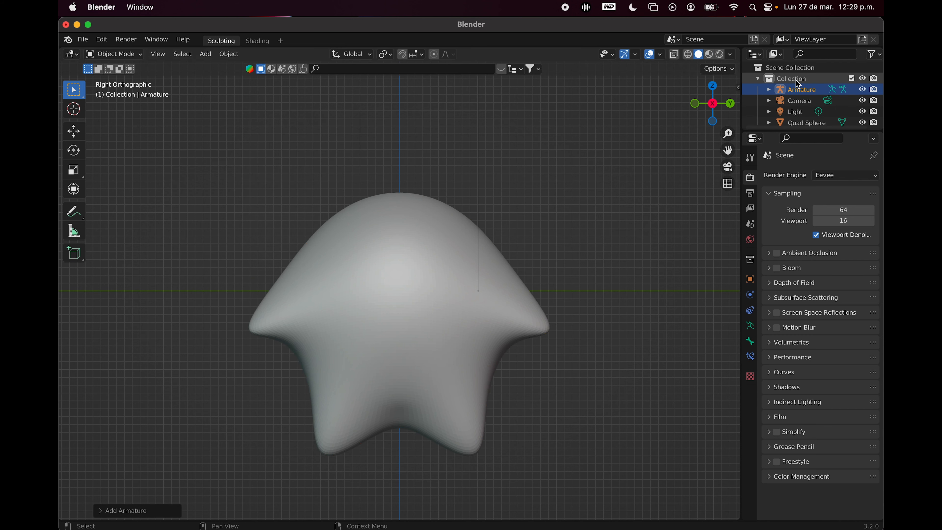
left_click_drag(820, 131, 823, 187)
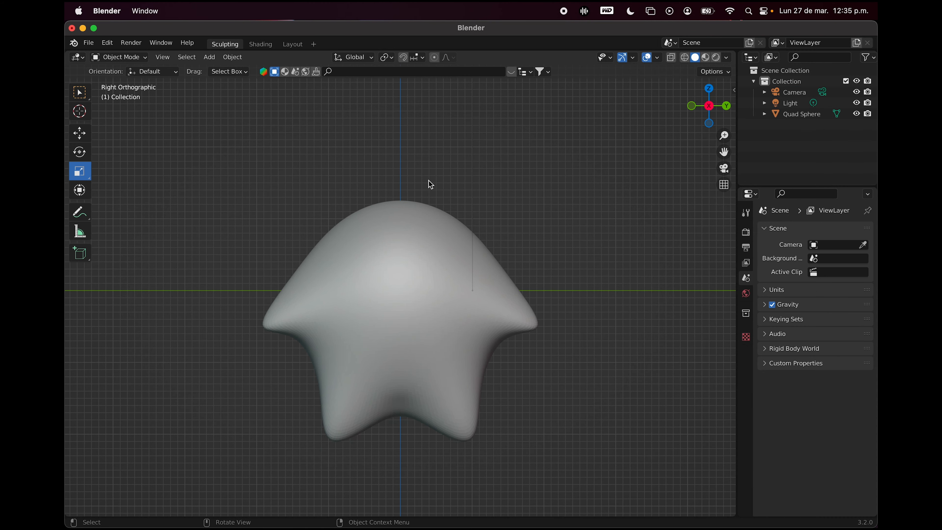
- Add an armature at the centre of the star shape and set the right orthographic view
scroll(430, 184, "down", 5)
scroll(430, 184, "left", 5)
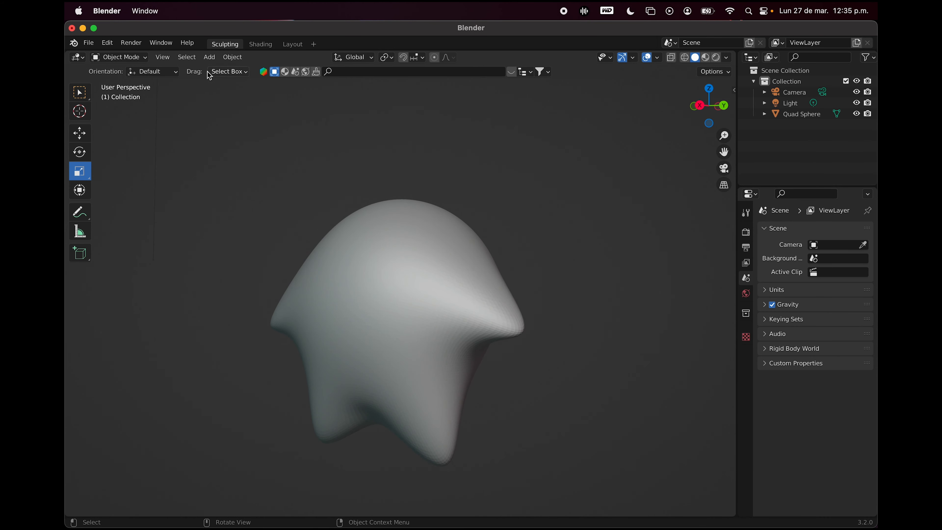
left_click(210, 57)
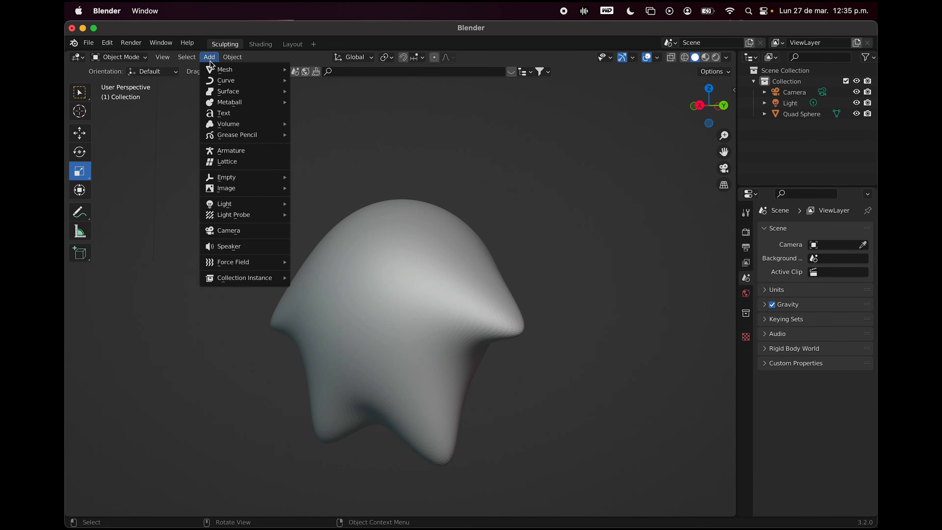
left_click(248, 152)
scroll(550, 214, "left", 3)
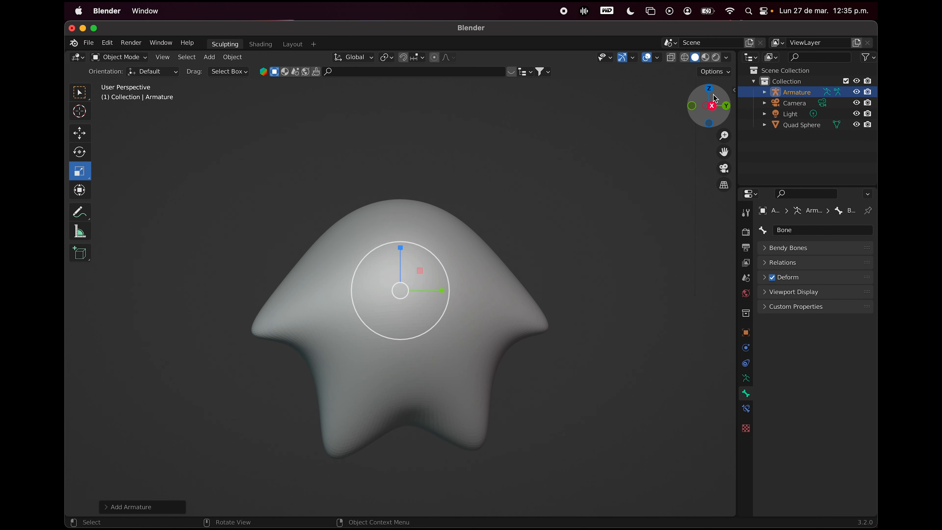
left_click(713, 107)
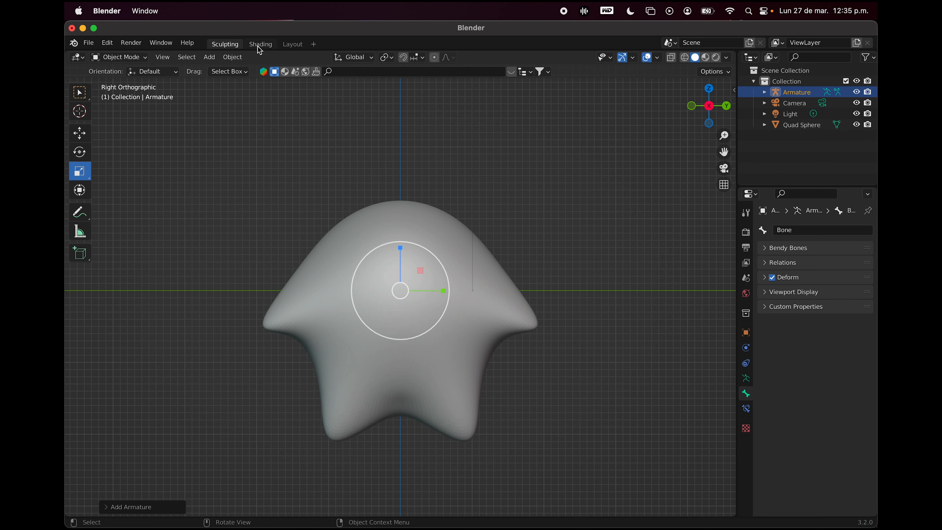
- Switch to the Layout workspace for working on the armature
left_click(293, 45)
left_click(315, 44)
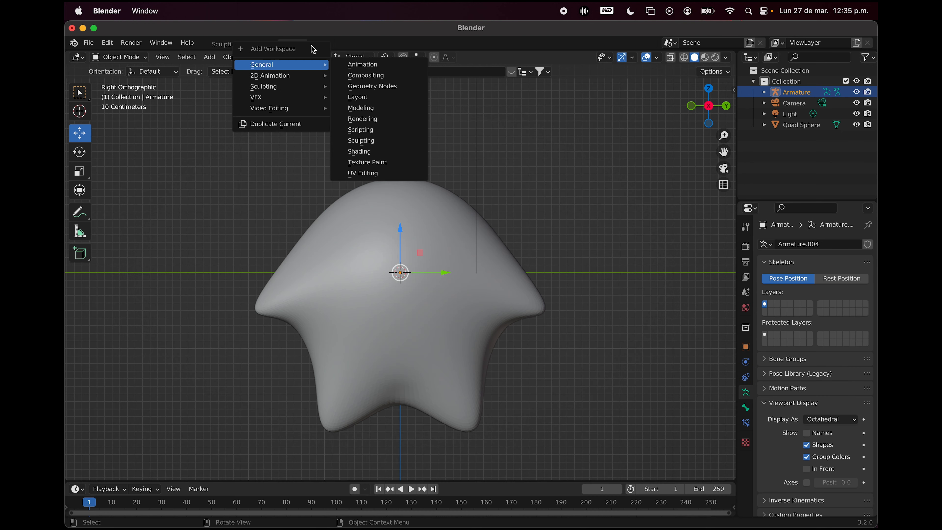
mouse_move(308, 65)
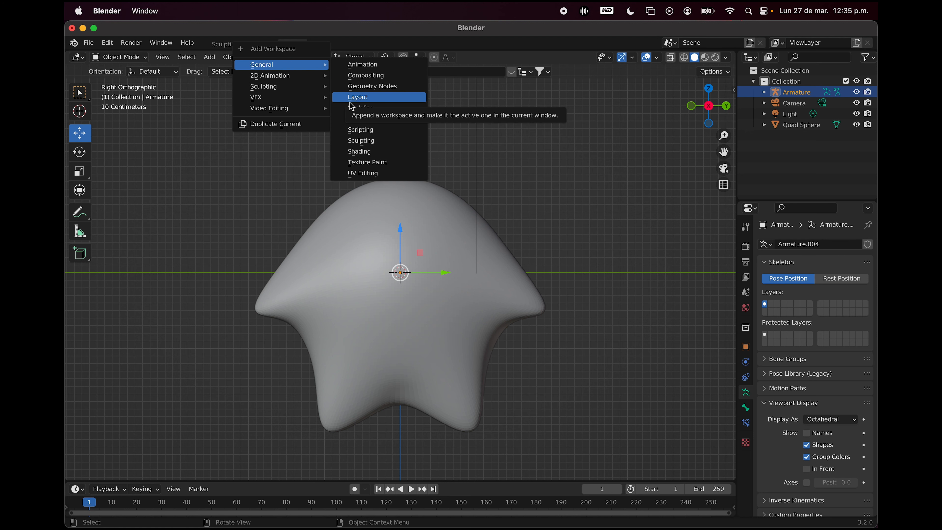
left_click(303, 173)
scroll(468, 228, "up", 2)
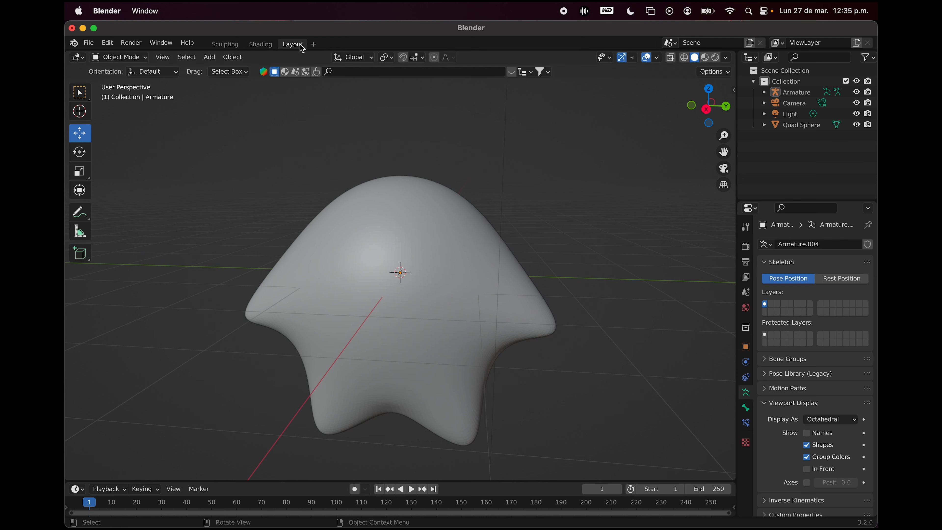
scroll(573, 197, "left", 10)
scroll(572, 197, "right", 10)
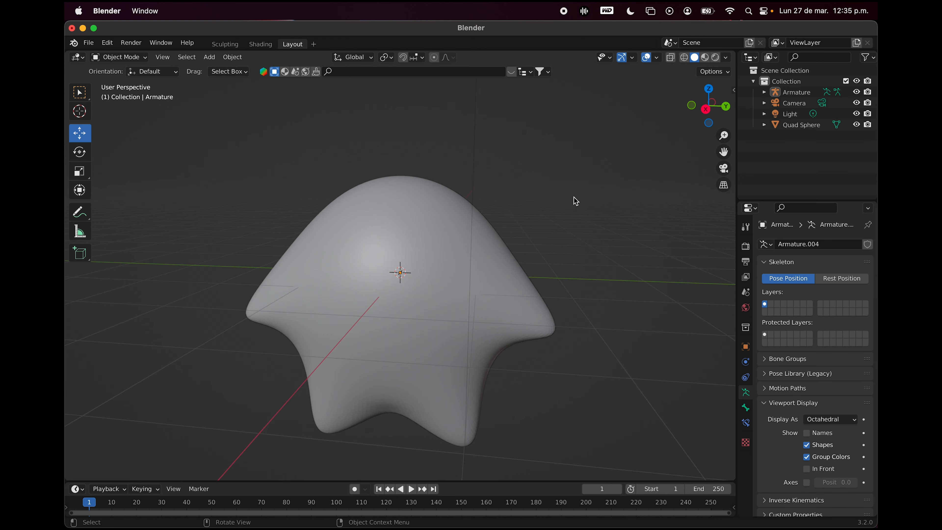
scroll(572, 196, "left", 3)
- Select the armature's bone in the outliner and set the armature to display In Front of the mesh
left_click(764, 92)
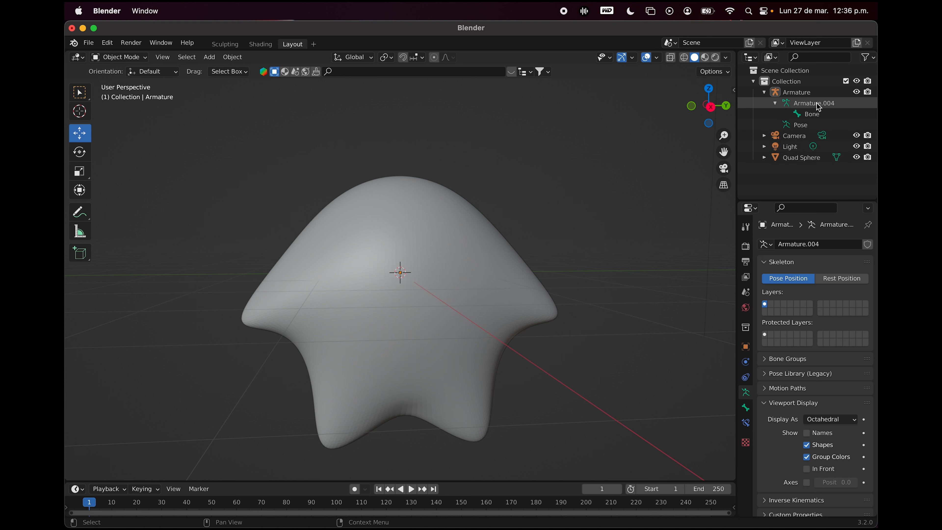
left_click(775, 103)
left_click(817, 115)
left_click(710, 107)
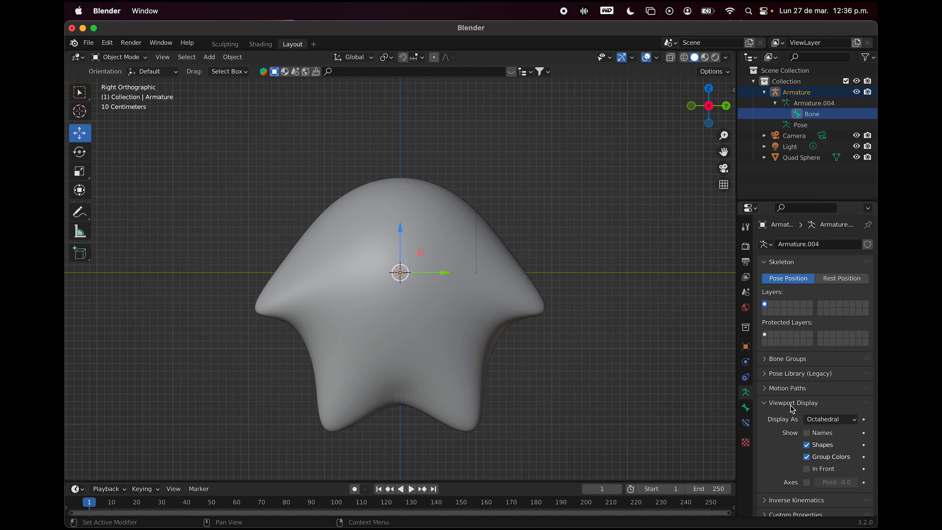
left_click(807, 469)
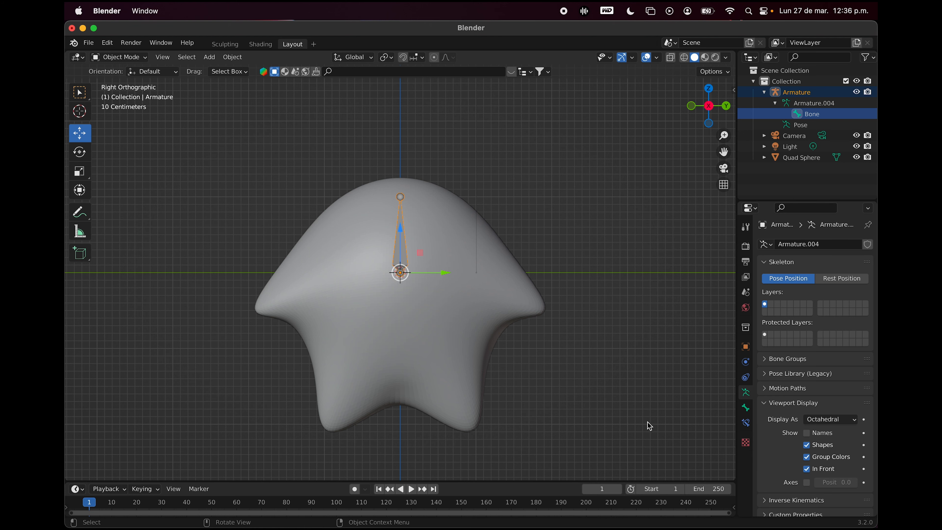
- Inspect the bone inside the star shape from several angles and return to a closer right orthographic view
scroll(647, 421, "right", 10)
scroll(647, 421, "left", 8)
scroll(647, 421, "right", 8)
scroll(647, 422, "left", 10)
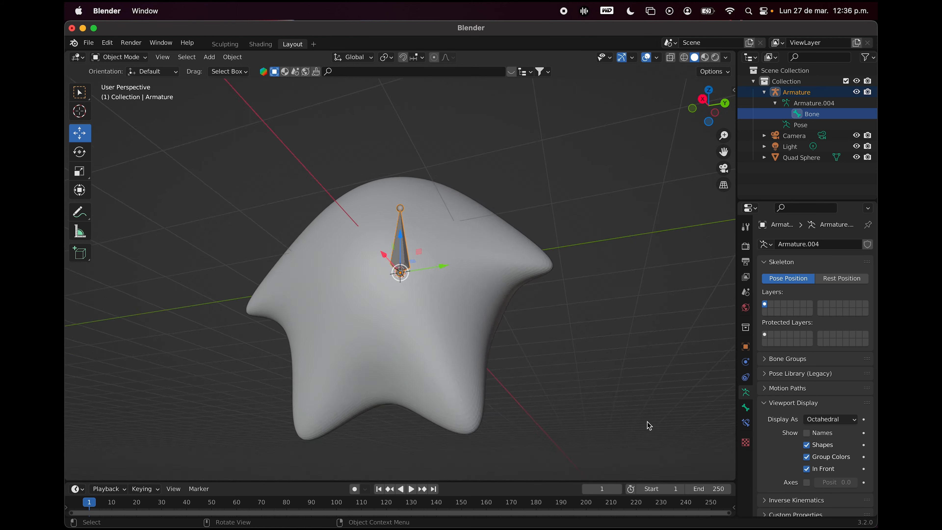
scroll(648, 422, "right", 8)
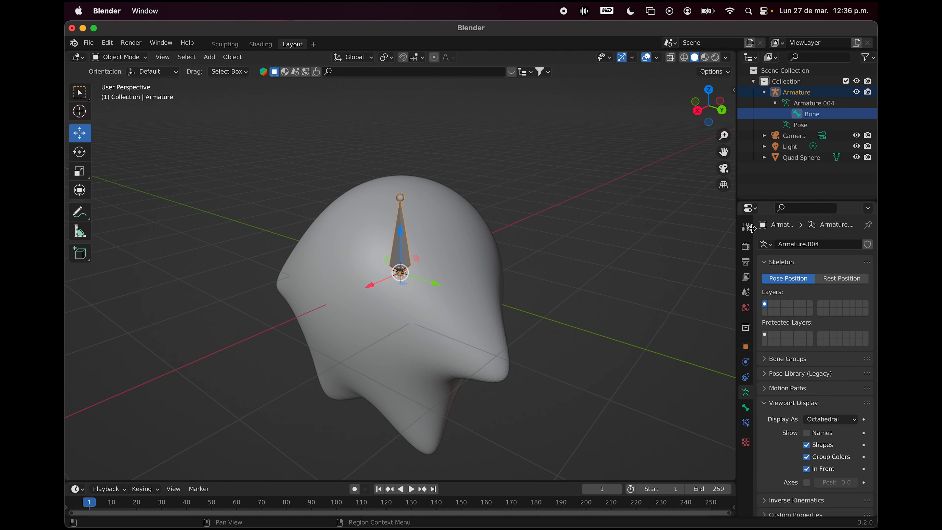
left_click(698, 111)
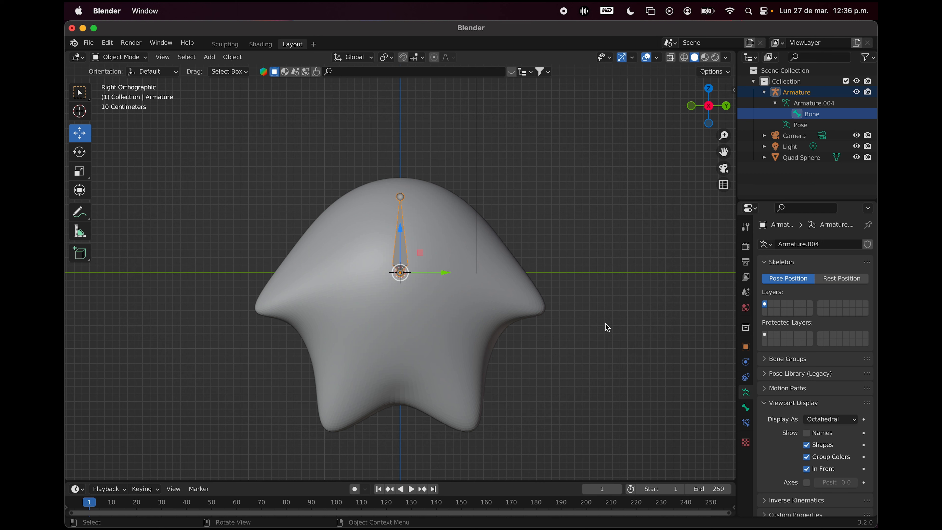
scroll(462, 248, "up", 1)
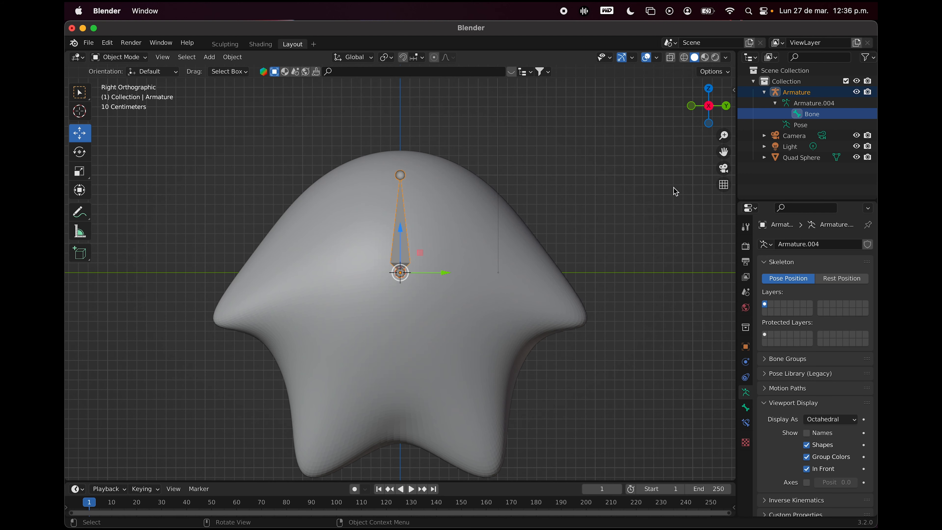
left_click_drag(723, 153, 704, 142)
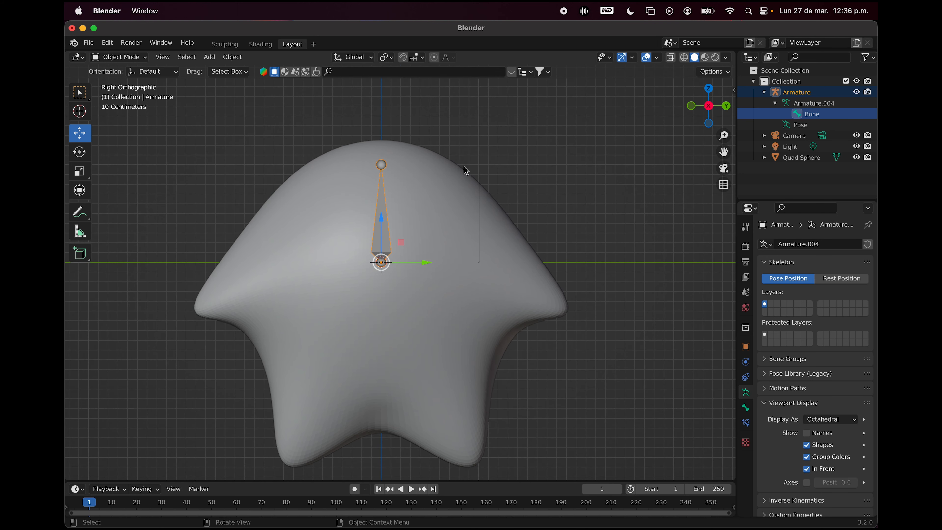
- In Edit Mode, lengthen the bone by moving its tip up near the top of the head and its base below the origin
left_click(382, 172)
left_click(114, 58)
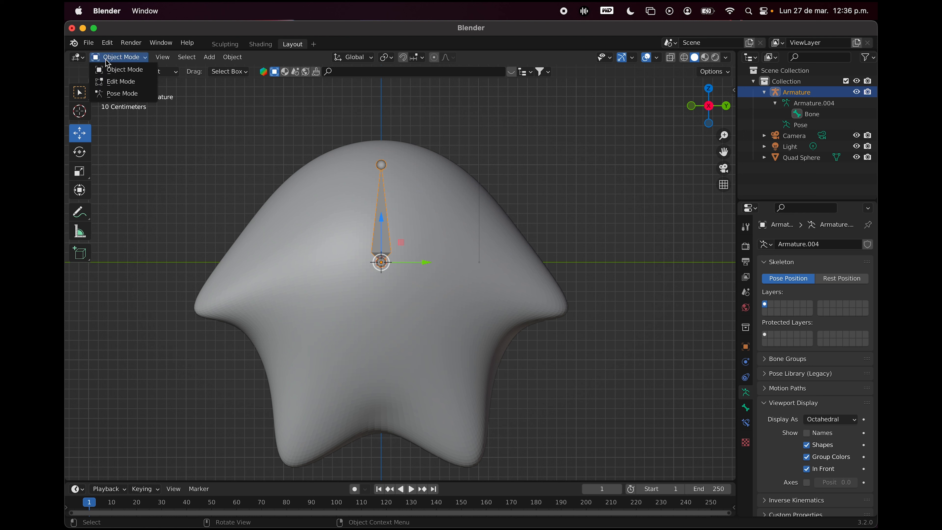
left_click(118, 83)
left_click(381, 166)
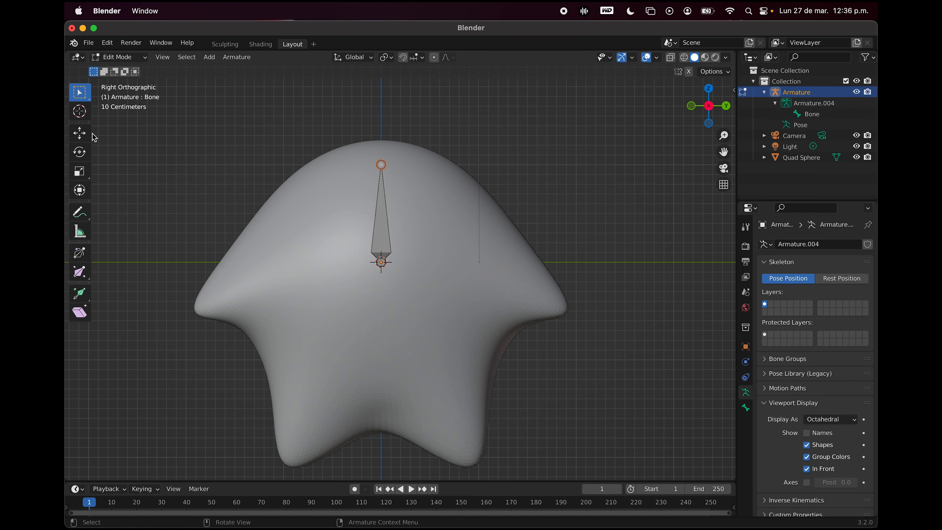
left_click(81, 135)
left_click_drag(380, 130, 380, 120)
left_click(381, 263)
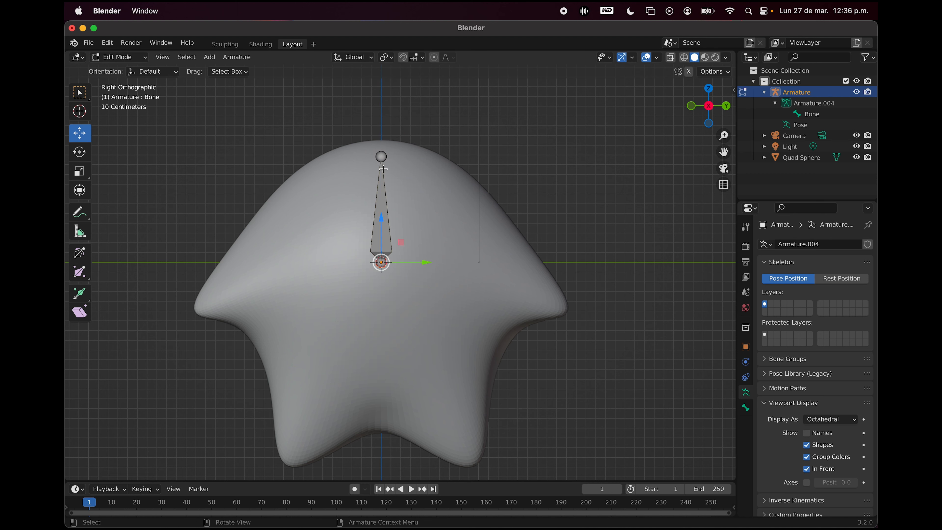
left_click_drag(385, 224, 385, 246)
left_click(383, 160)
left_click_drag(384, 134, 385, 132)
left_click(209, 57)
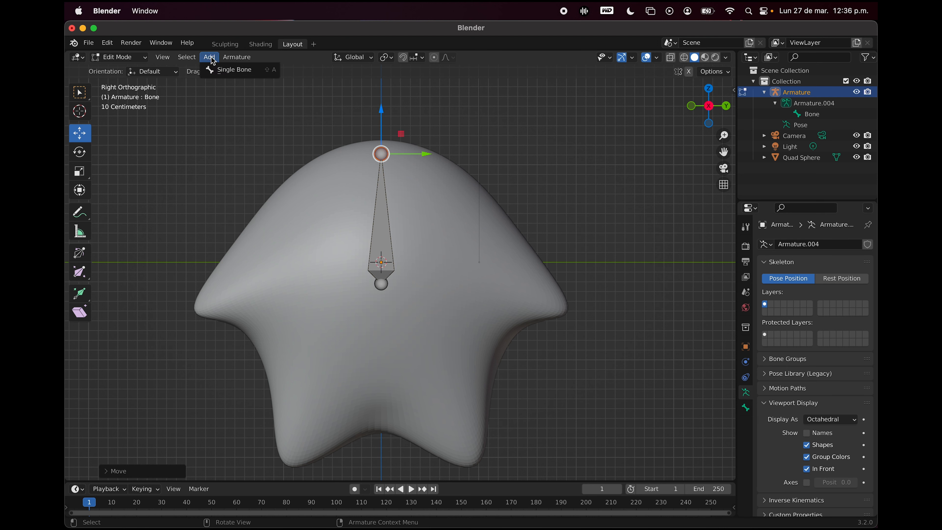
left_click(230, 69)
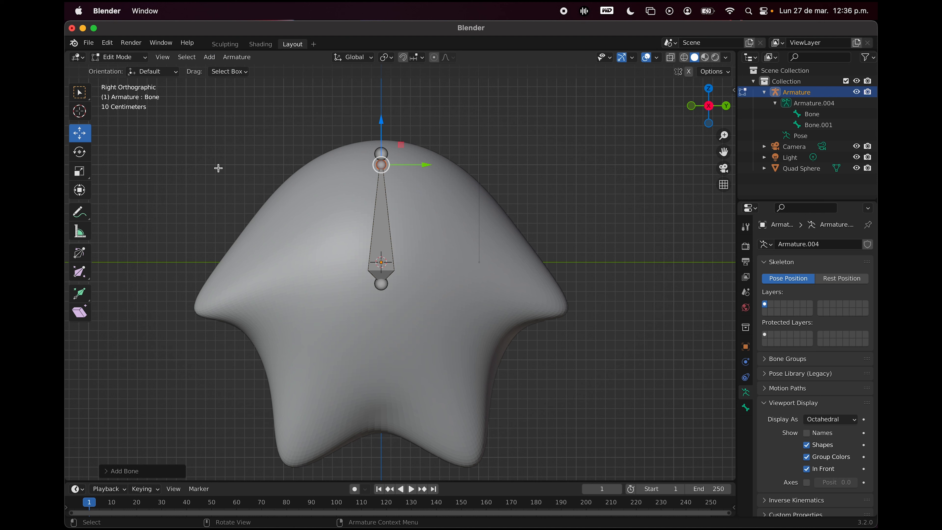
key("super+z")
left_click(254, 172)
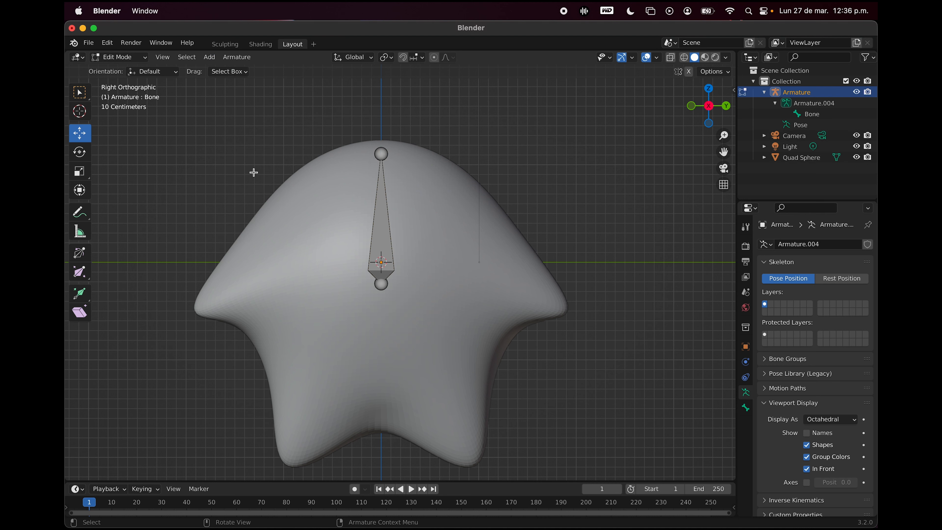
left_click_drag(356, 147, 428, 319)
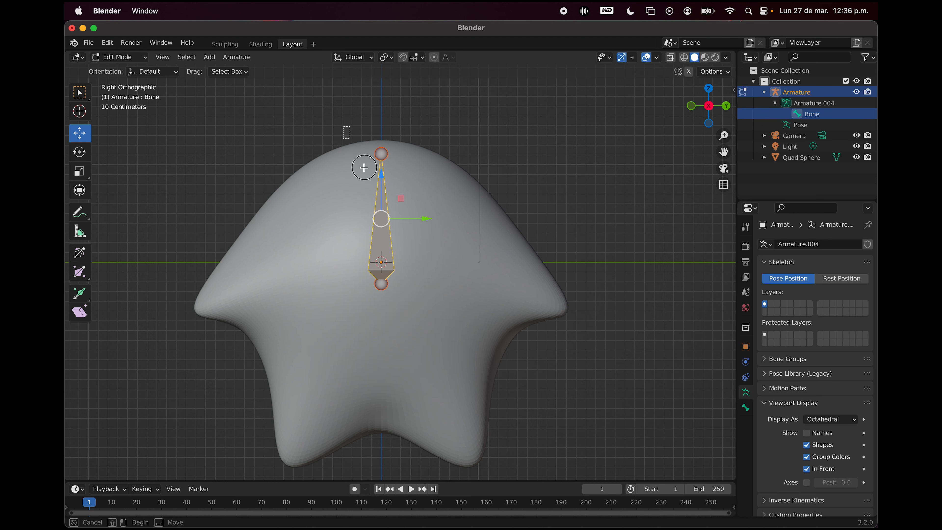
left_click(559, 224)
- Add a second single bone, move its tip out into the star's left side point, and select the whole bone
left_click(209, 56)
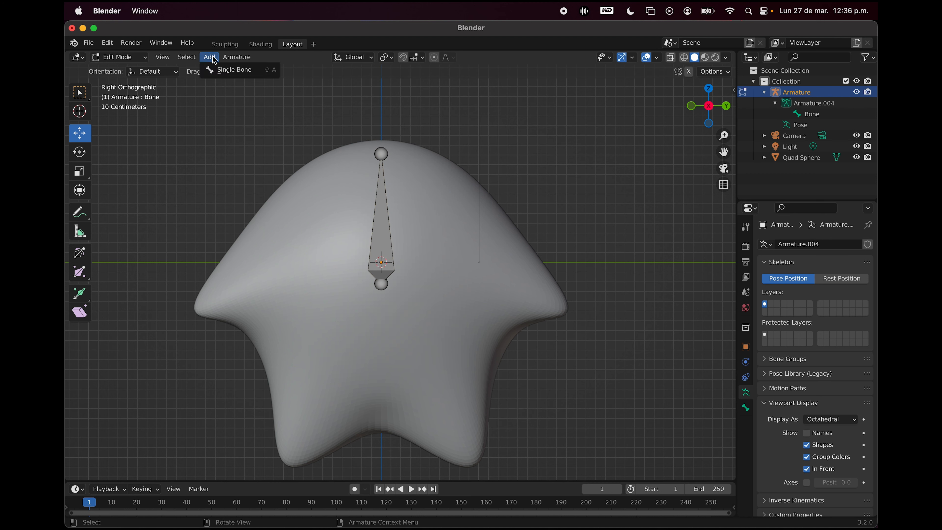
left_click(224, 71)
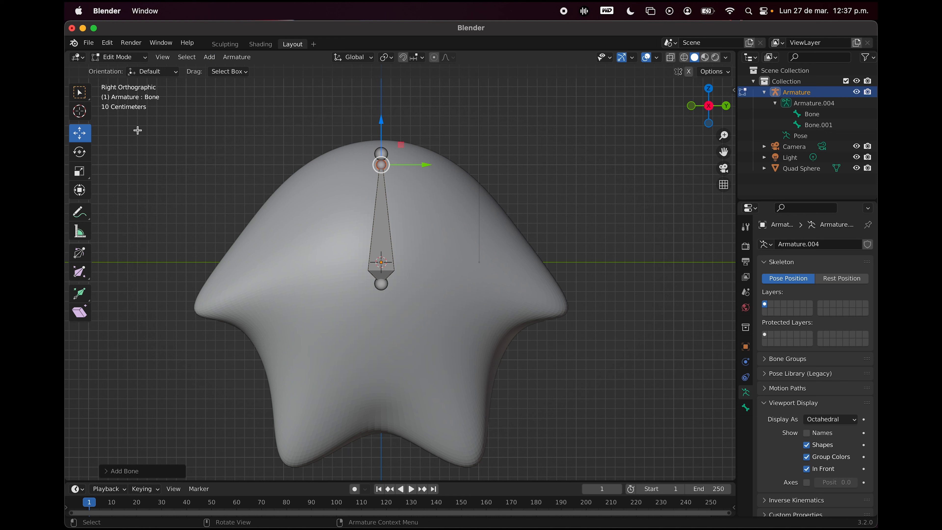
left_click_drag(427, 165, 341, 186)
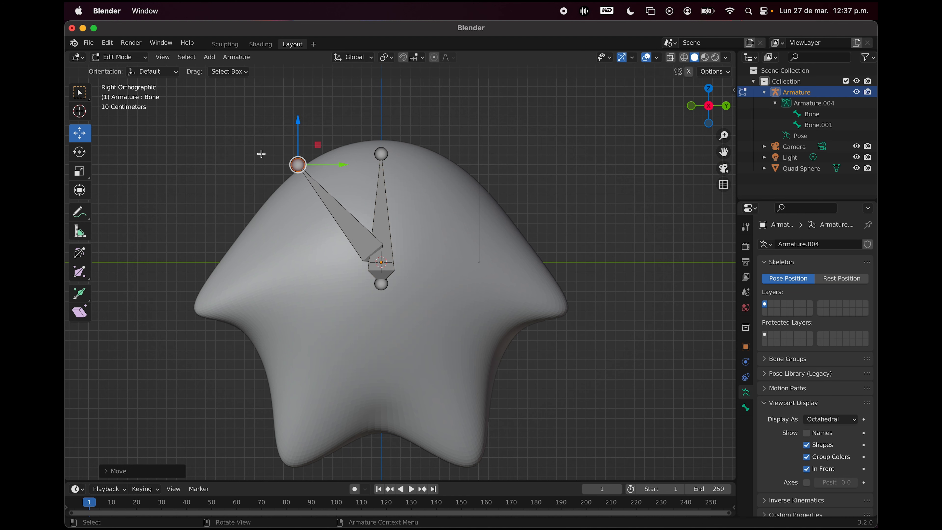
left_click_drag(298, 121, 318, 238)
key("g")
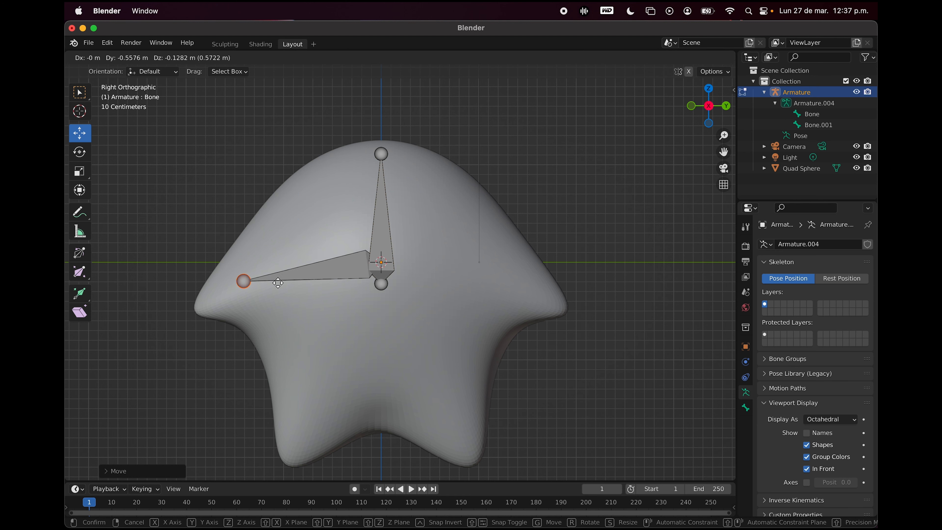
left_click(253, 299)
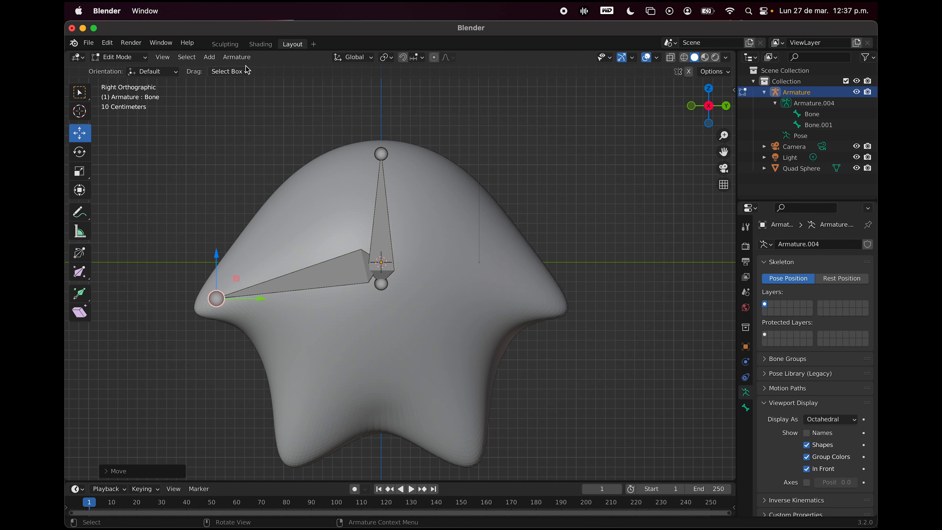
left_click(810, 125)
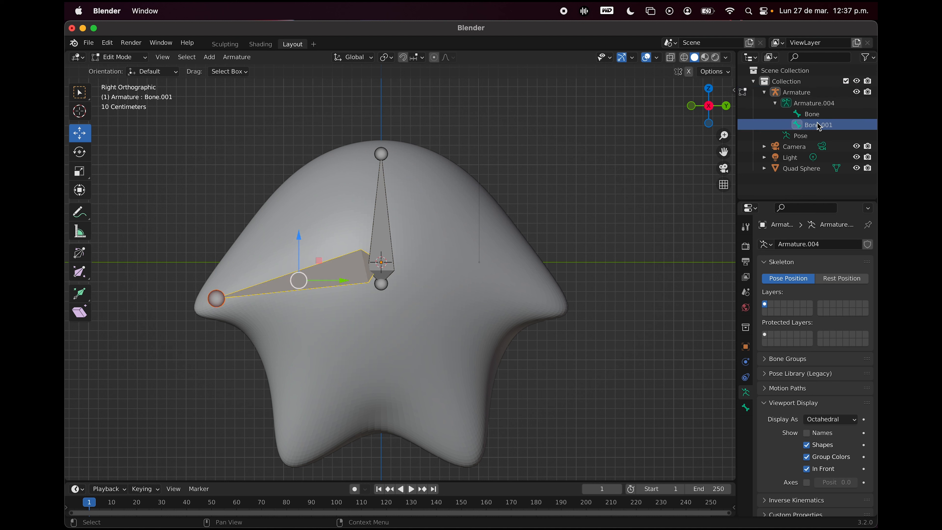
- Rename the selected bone in the star's left side point as brazoiz
double_click(827, 126)
type("brazoiz")
key("Return")
- Try to paste a copy of the brazoiz bone into the armature
right_click(827, 127)
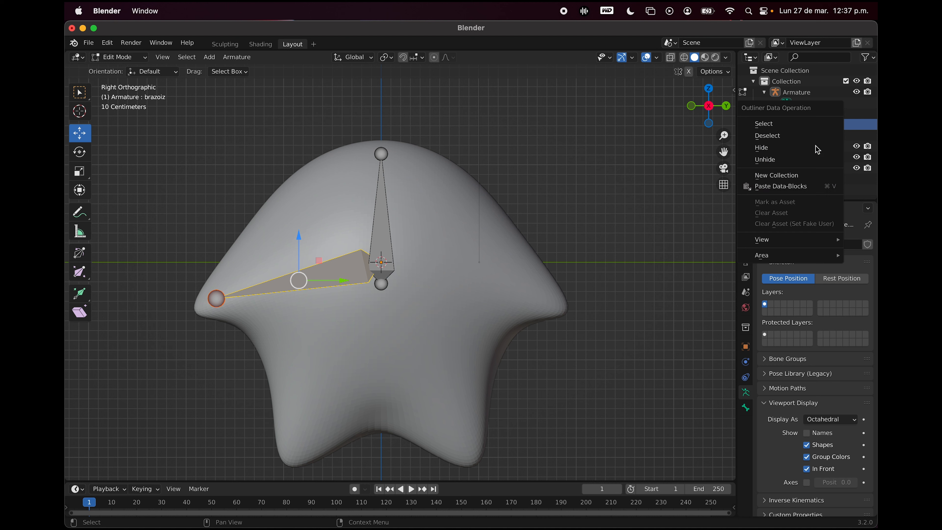
left_click(857, 120)
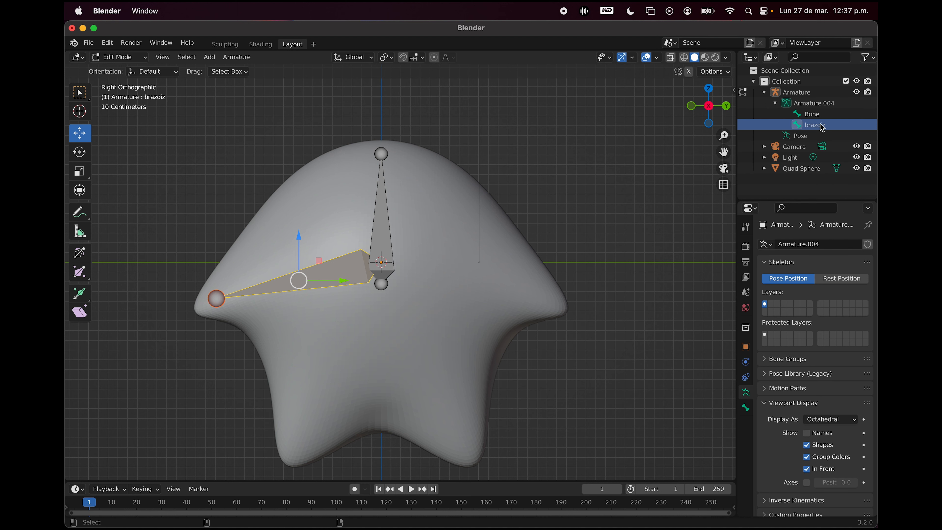
key("ctrl+v")
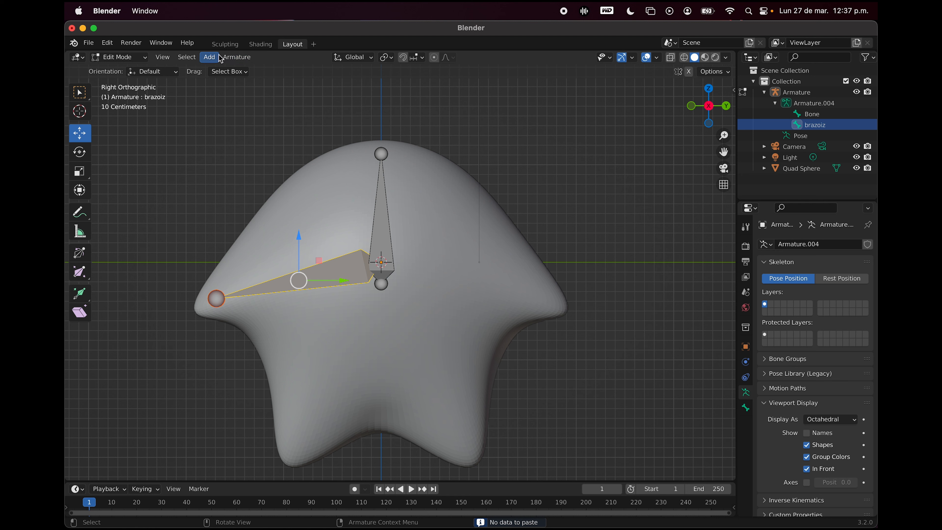
- Add a third single bone and move its tip out into the star's right side point
left_click(210, 57)
left_click(223, 71)
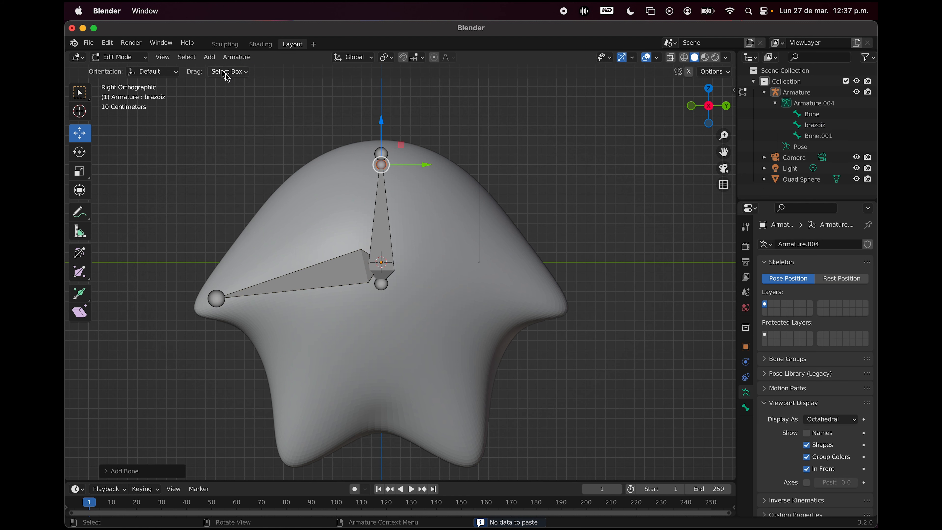
key("g")
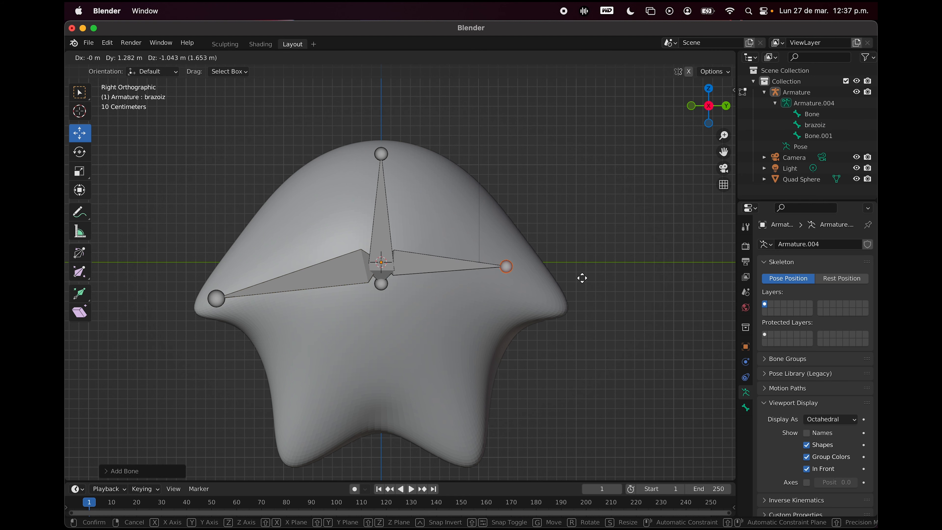
left_click(629, 311)
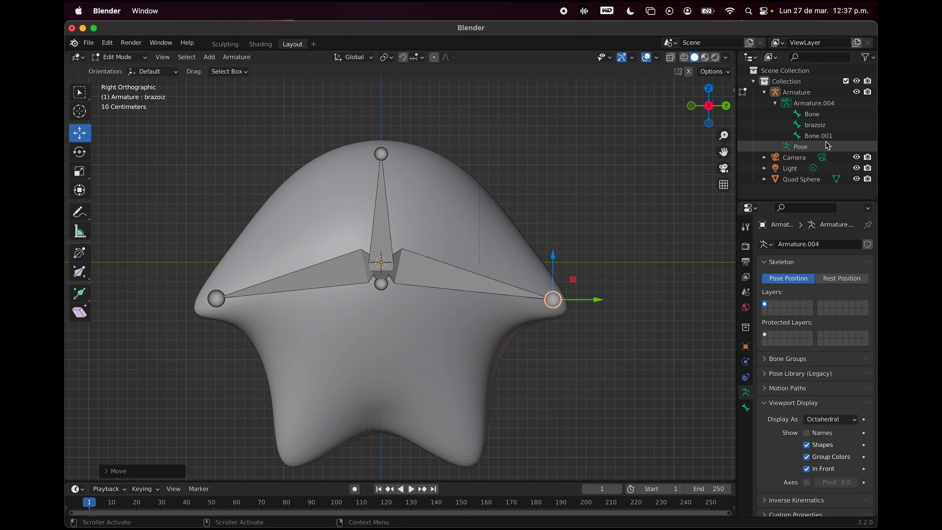
- Rename the bone in the right side point as brazode
double_click(814, 137)
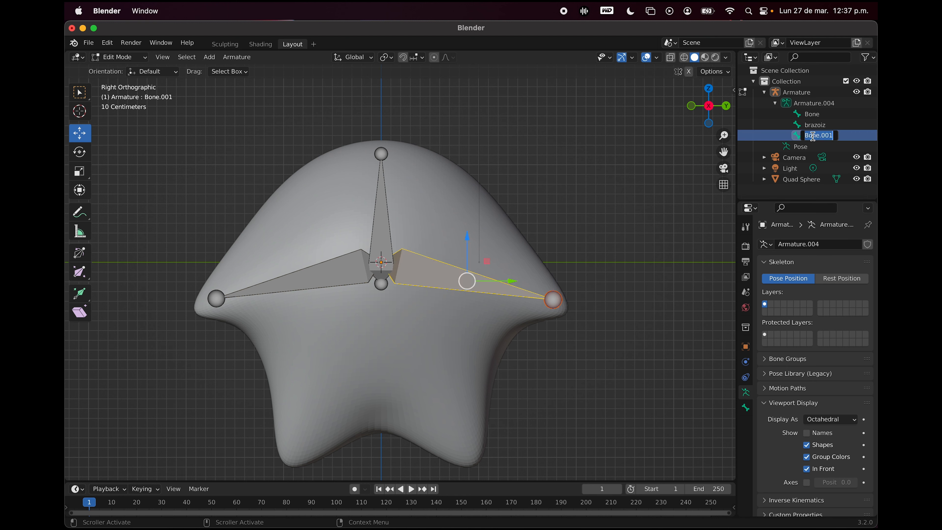
type("brazode")
key("Return")
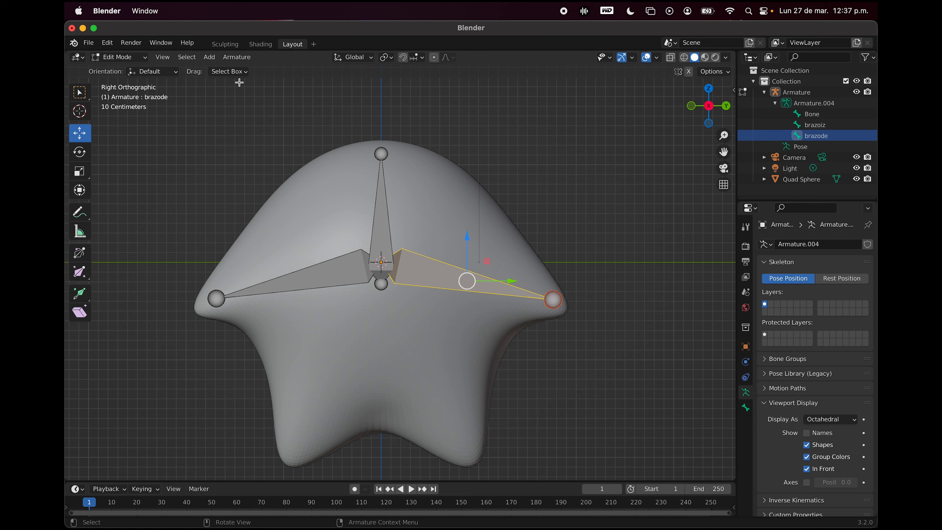
- Add a fourth single bone and move its tip down into the star's lower-left point
left_click(216, 61)
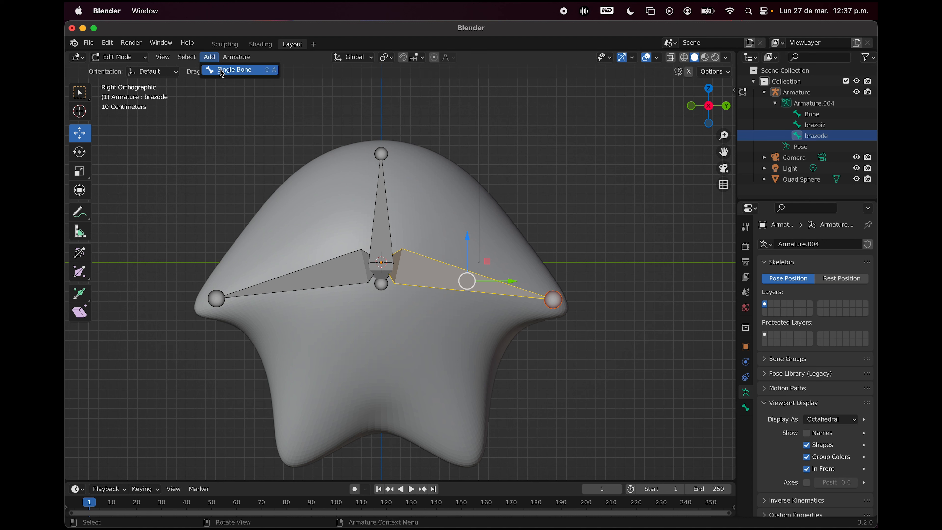
left_click(223, 70)
key("g")
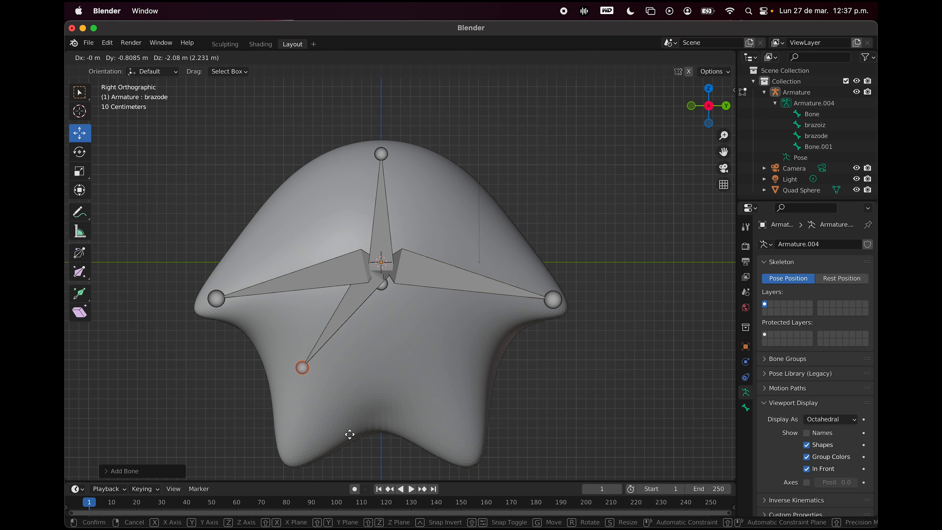
left_click(343, 100)
left_click(261, 44)
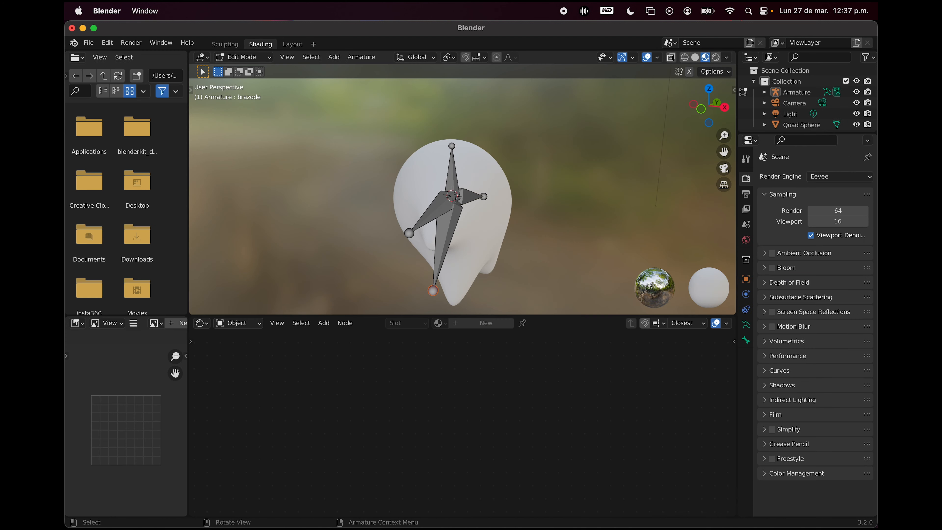
left_click(288, 45)
- Add a fifth single bone and move its tip down into the star's lower-right point
left_click(210, 57)
left_click(225, 73)
key("g")
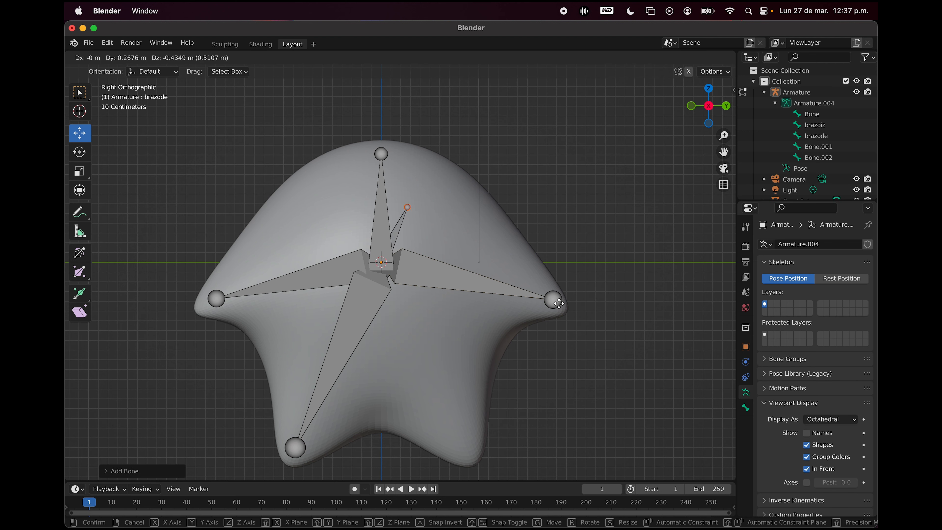
left_click(594, 100)
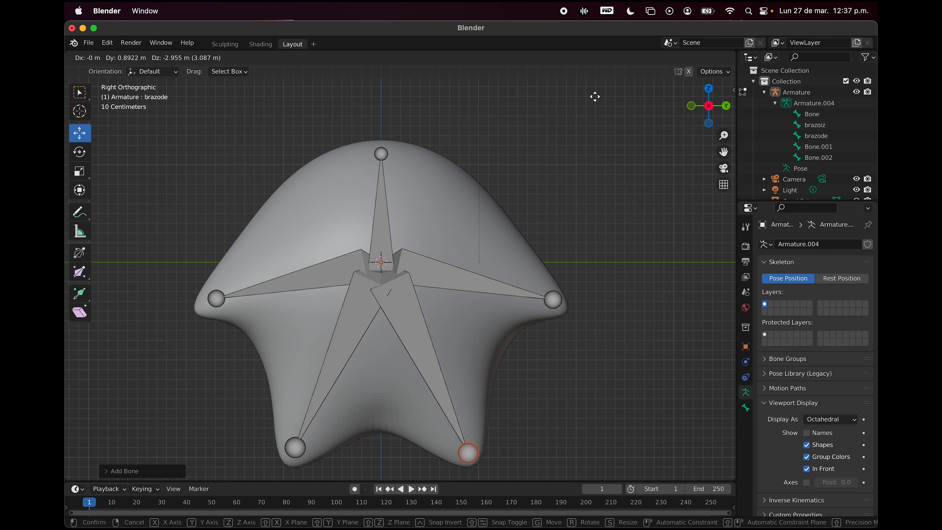
- In the back view, move the lower-right bone's tip along X until it sits inside the mesh's lower point
middle_click_drag(589, 156, 588, 156)
left_click(705, 107)
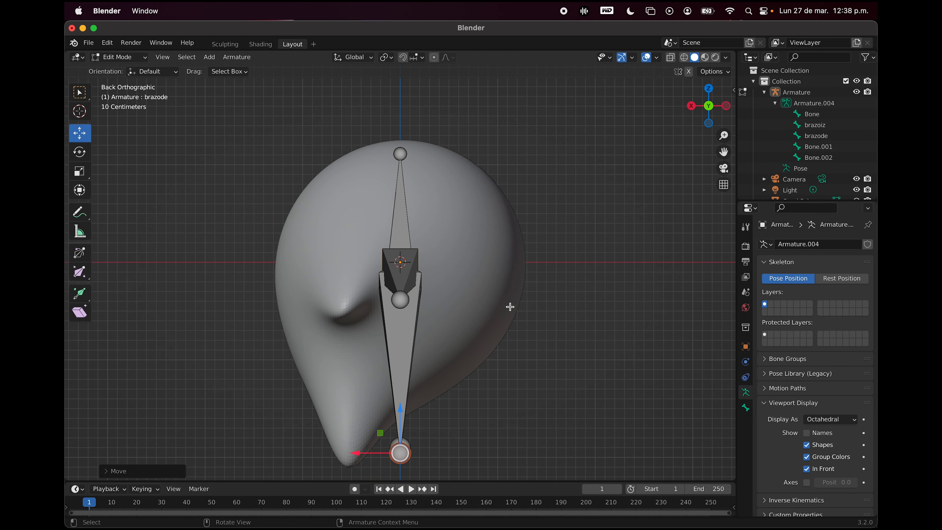
key("g")
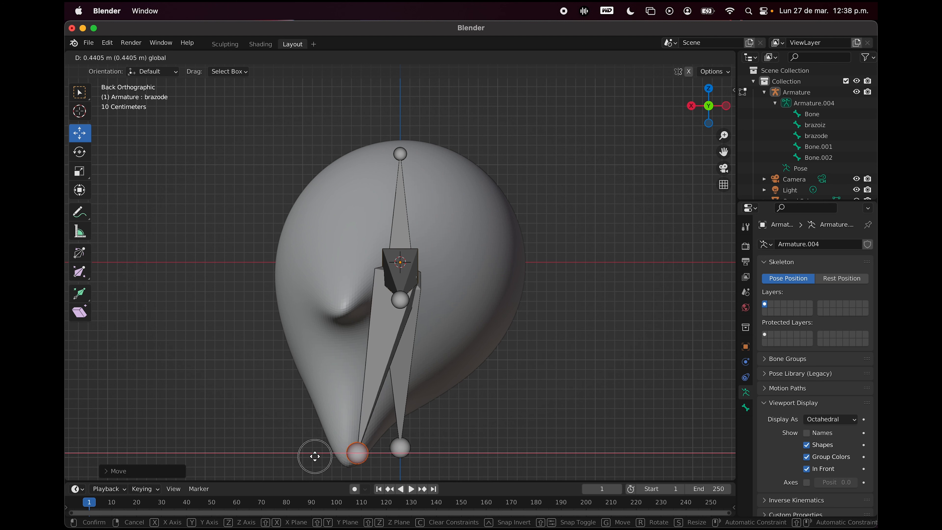
left_click(307, 457)
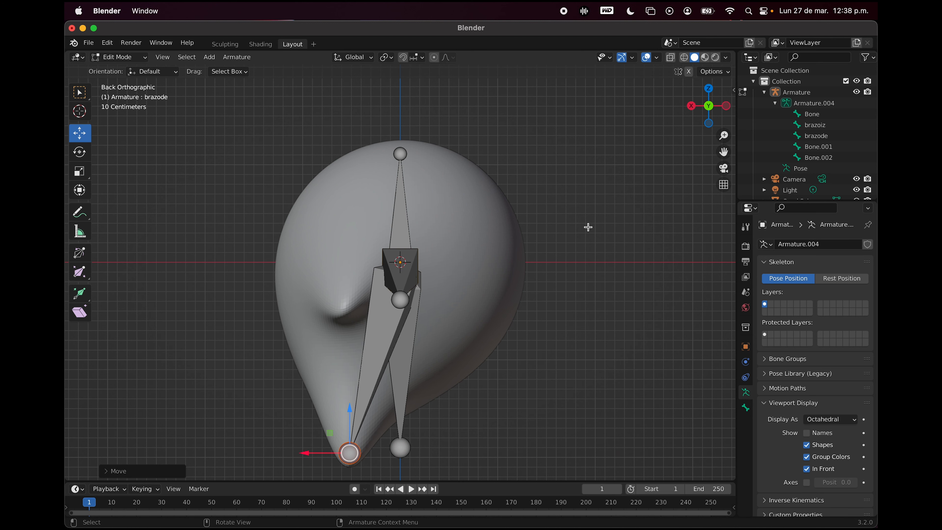
- In the front view, move the lower-left bone's tip along X and slightly down to line up with the other lower tip
left_click(711, 105)
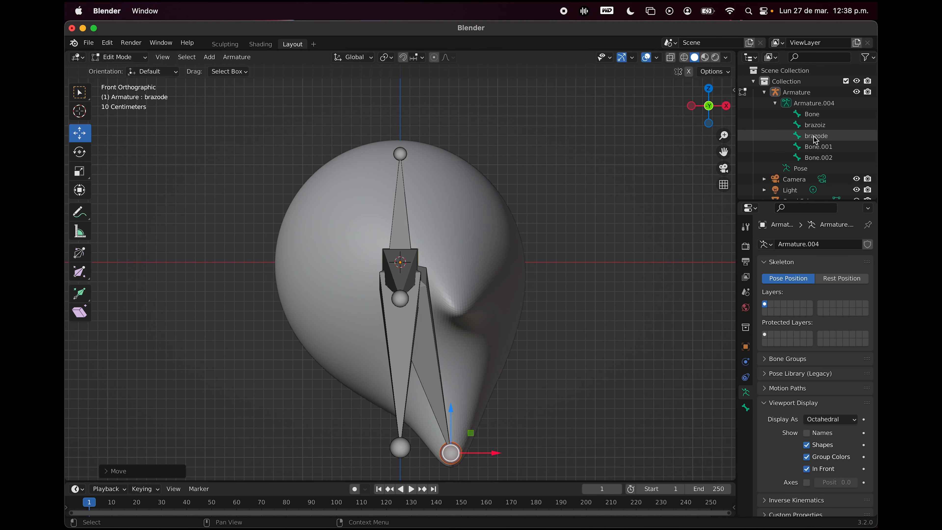
left_click(400, 448)
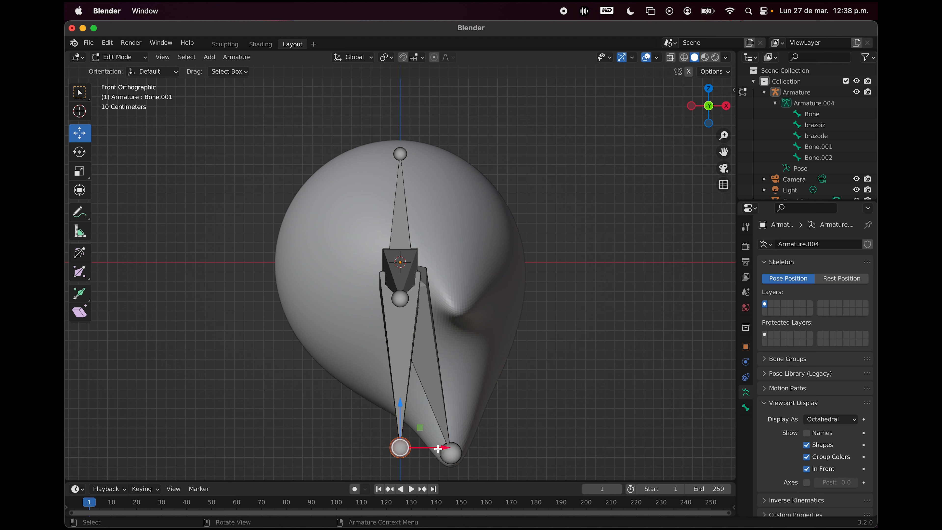
key("g")
left_click(460, 449)
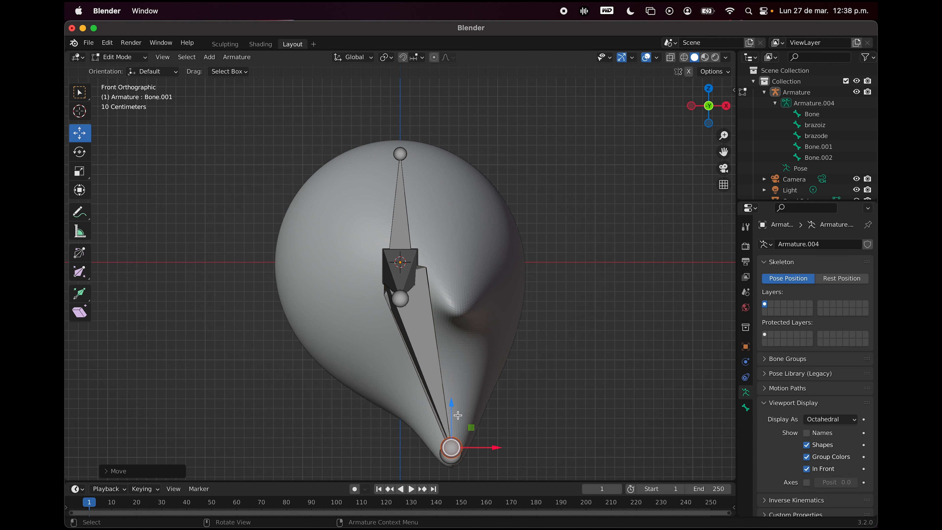
left_click_drag(452, 409, 453, 415)
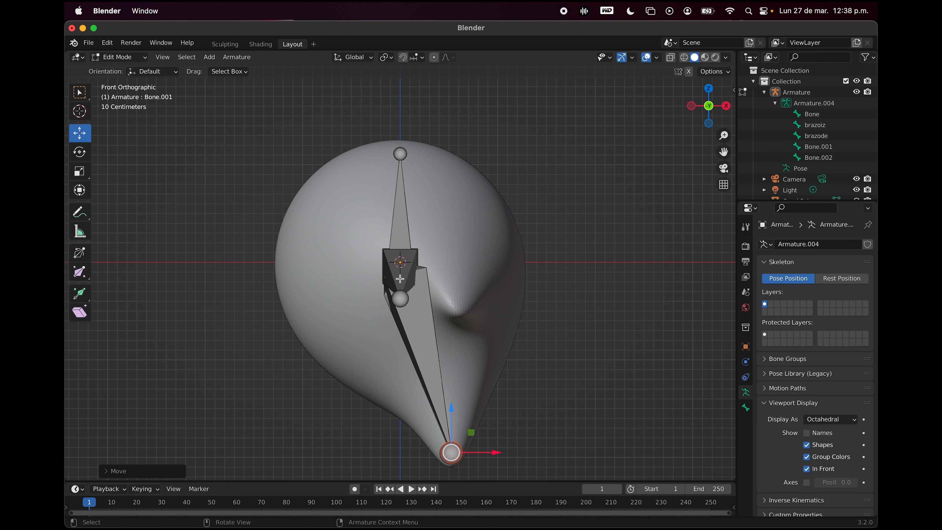
- In the top view, move the brazoiz bone's tip along X and outward so it sits inside its side point
left_click(400, 298)
left_click(452, 310)
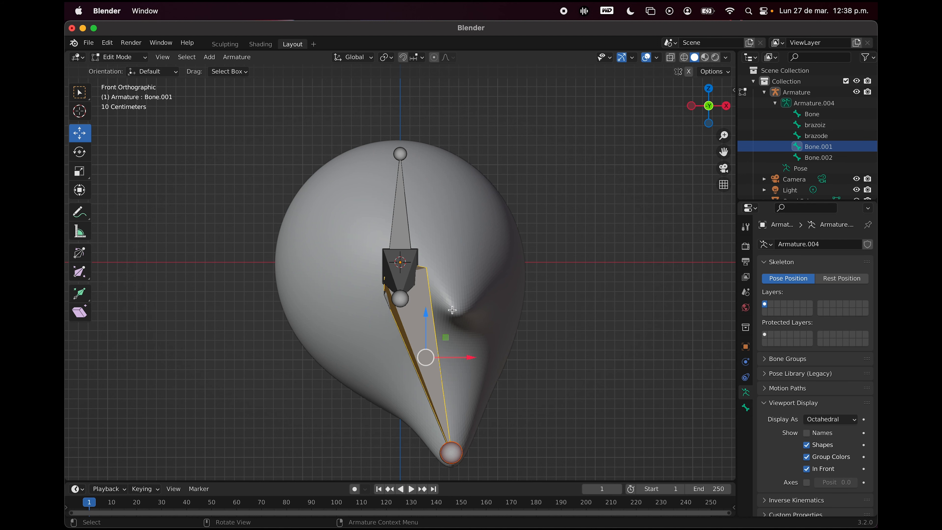
left_click(422, 301)
scroll(475, 301, "right", 5)
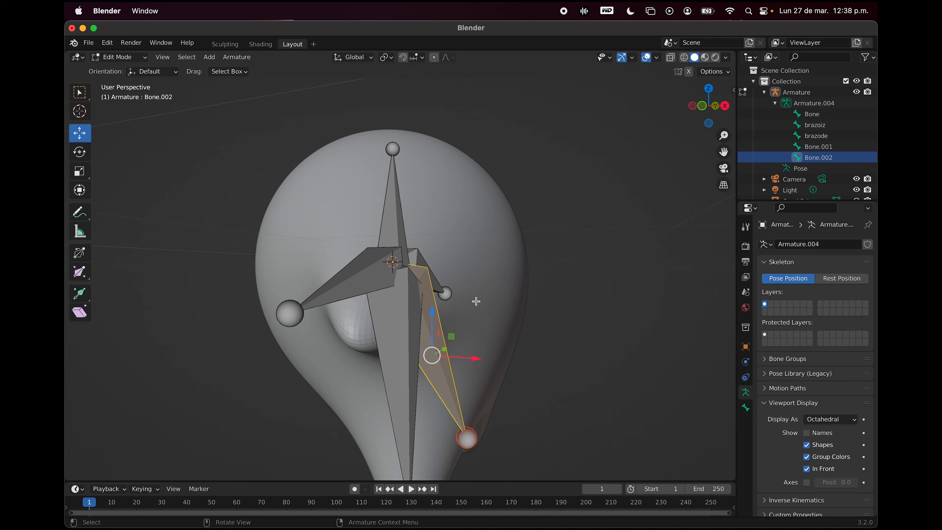
left_click(290, 314)
scroll(342, 316, "right", 5)
scroll(343, 316, "right", 5)
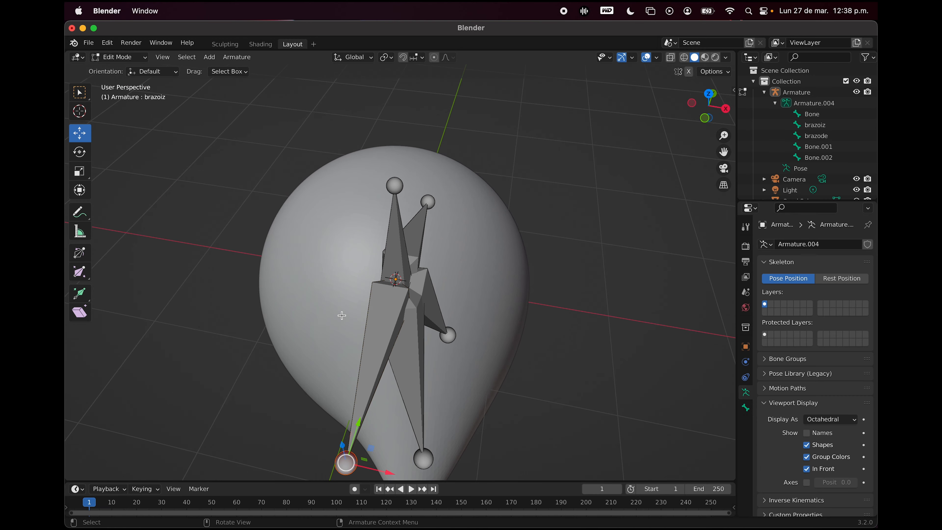
left_click(708, 90)
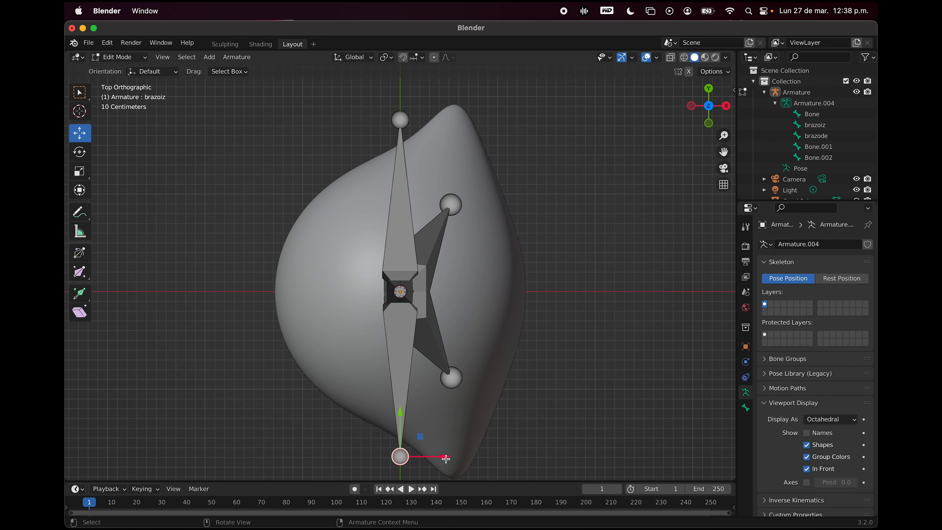
left_click_drag(446, 460, 498, 456)
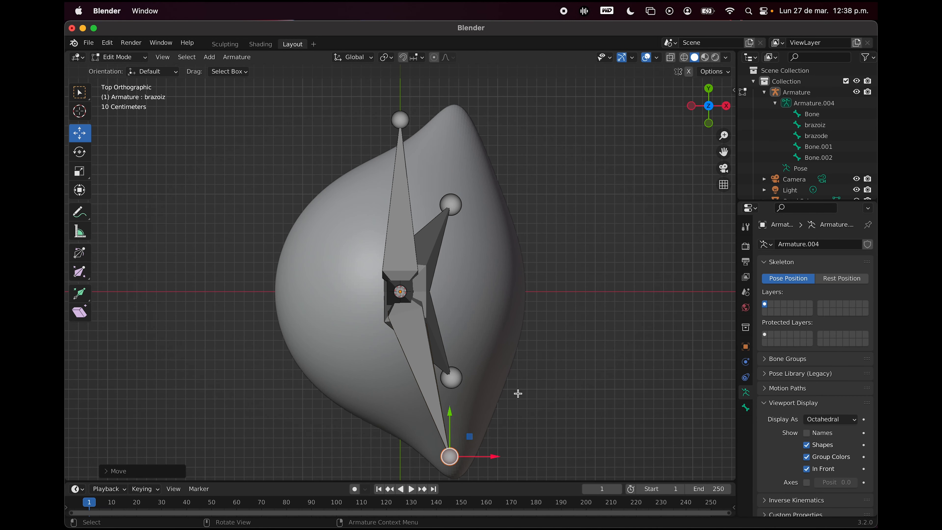
key("g")
left_click(522, 403)
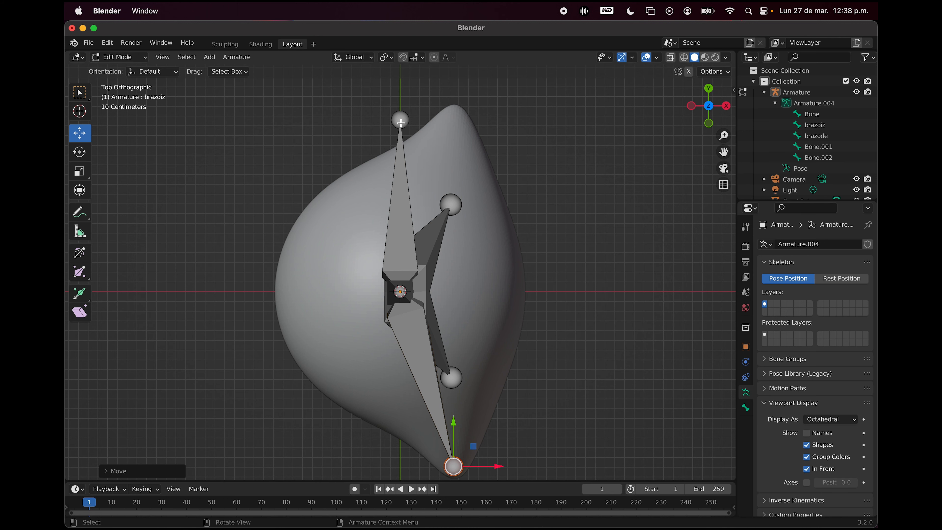
- Move the brazode bone's tip from the centre axis into the opposite side point of the mesh
left_click(401, 121)
key("g")
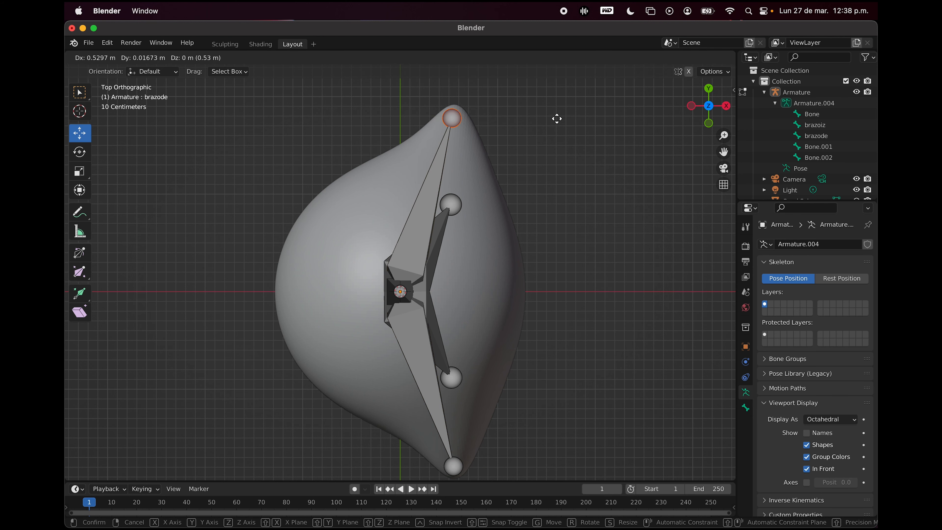
left_click(558, 124)
- Inspect how all five bones sit inside the star from several angles and return to the right orthographic view
scroll(569, 270, "left", 10)
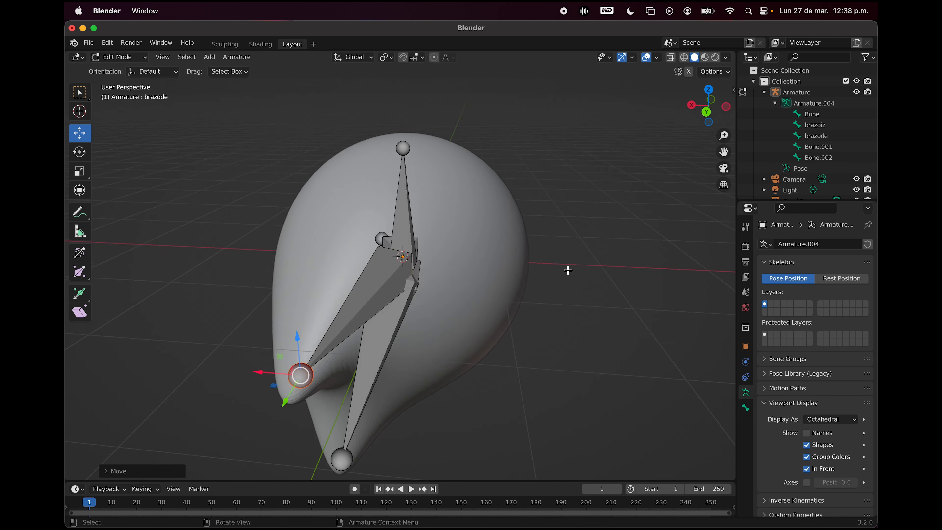
scroll(568, 271, "left", 5)
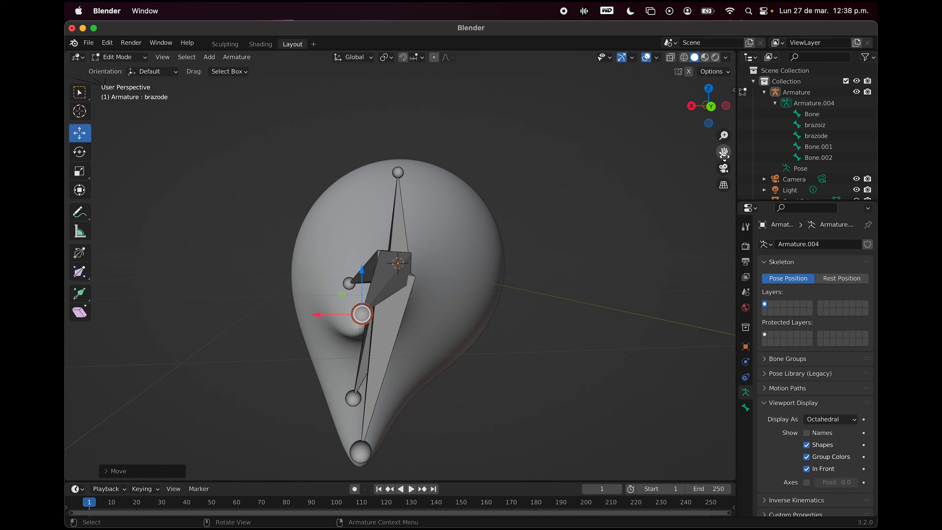
scroll(682, 154, "left", 5)
left_click(692, 107)
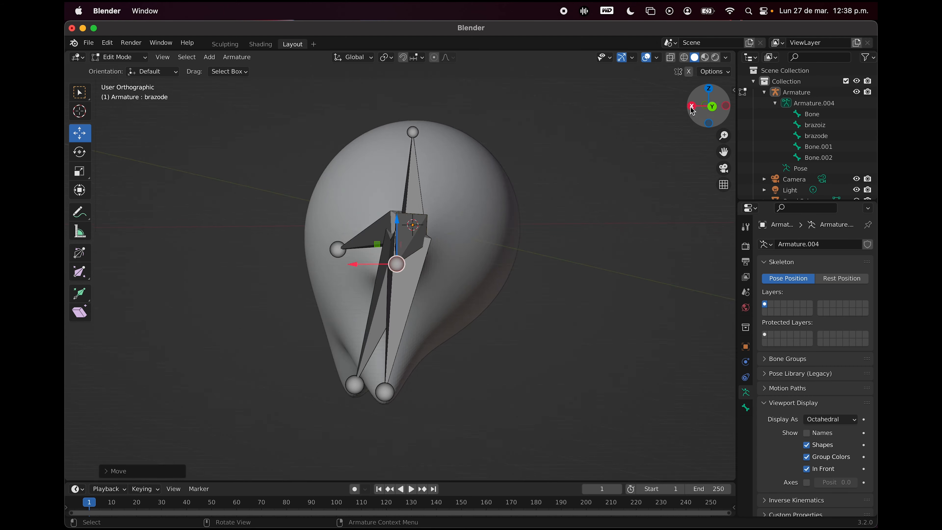
scroll(620, 174, "up", 5)
scroll(619, 174, "right", 5)
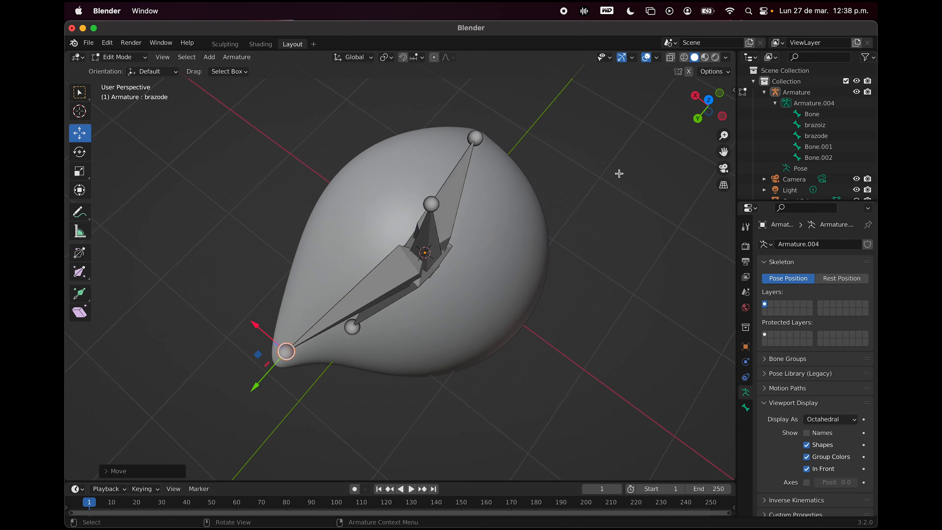
scroll(619, 174, "left", 15)
scroll(619, 174, "left", 3)
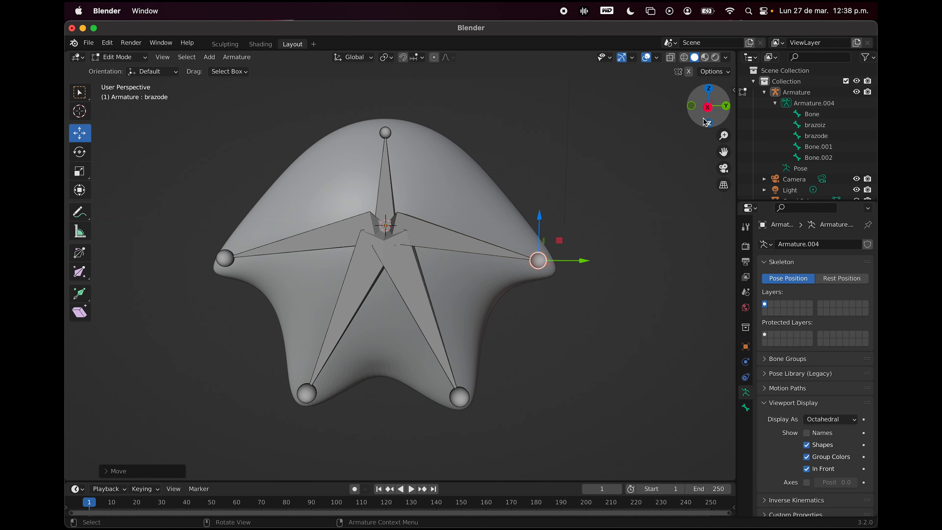
left_click(709, 108)
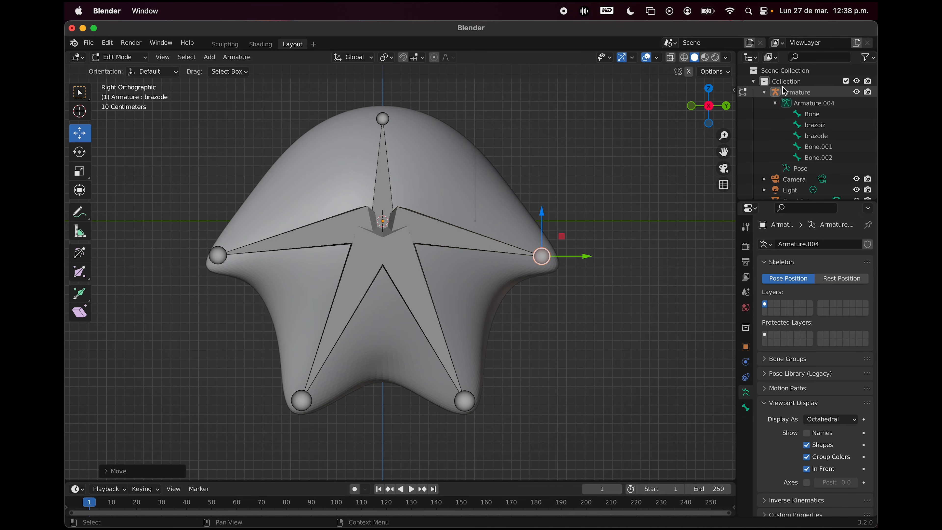
- Collapse the armature's entry in the outliner and return from Edit Mode to Object Mode
left_click(764, 92)
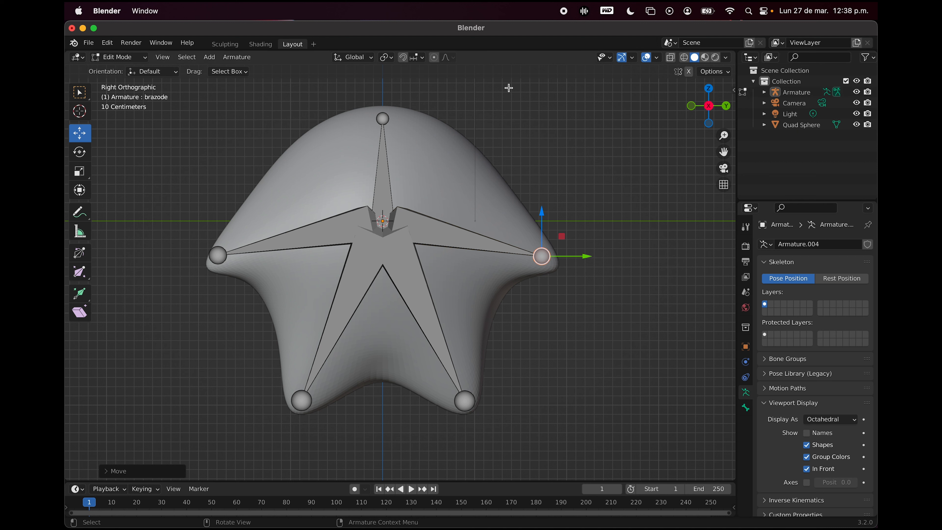
left_click(128, 58)
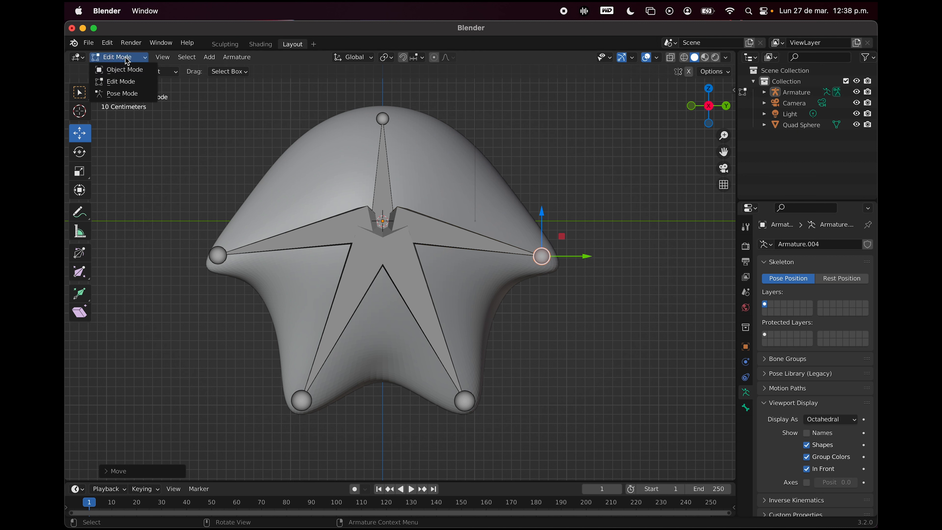
left_click(129, 71)
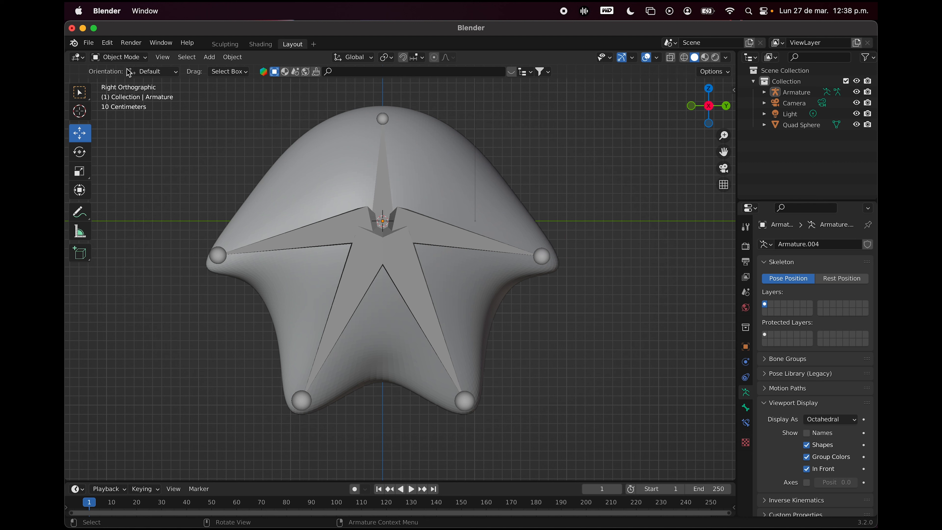
- Select the Armature and the Quad Sphere together, with the sphere active, and parent them with automatic weights
left_click(793, 97)
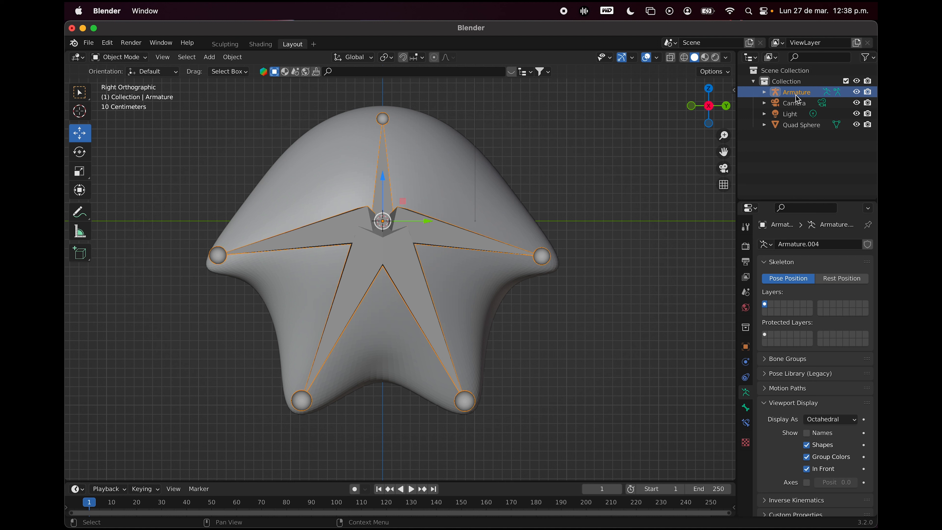
left_click(800, 127)
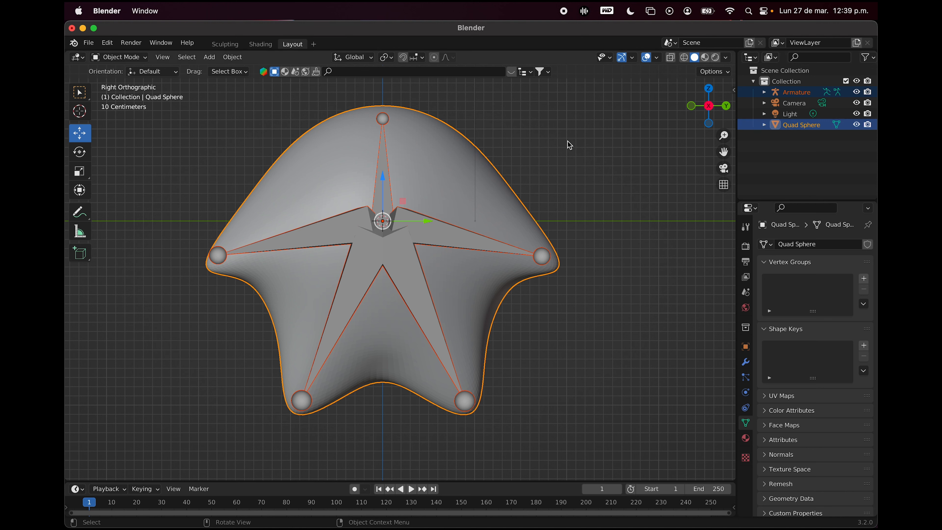
left_click(215, 60)
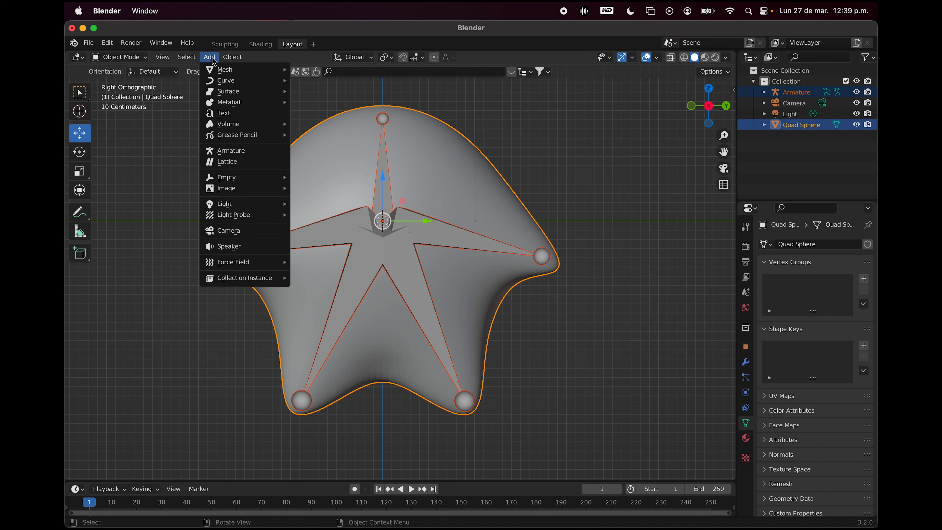
mouse_move(238, 56)
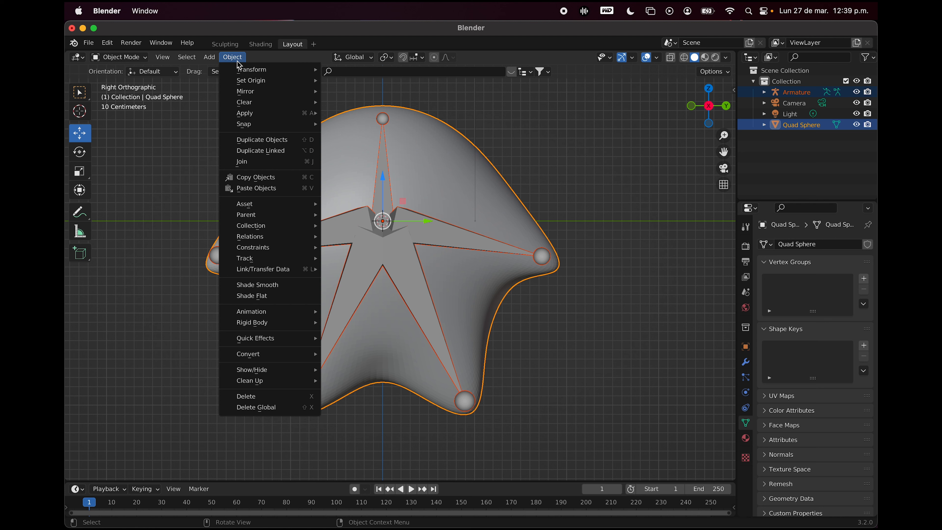
mouse_move(269, 216)
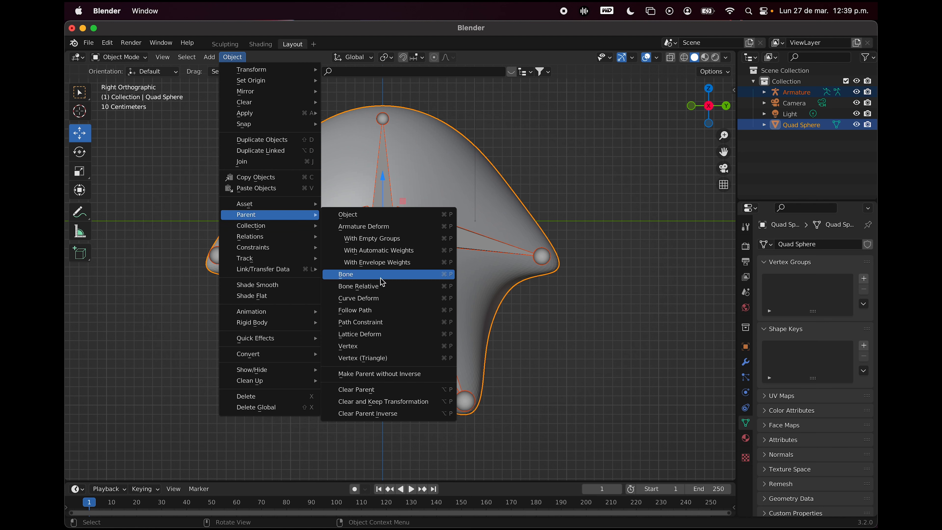
left_click(389, 252)
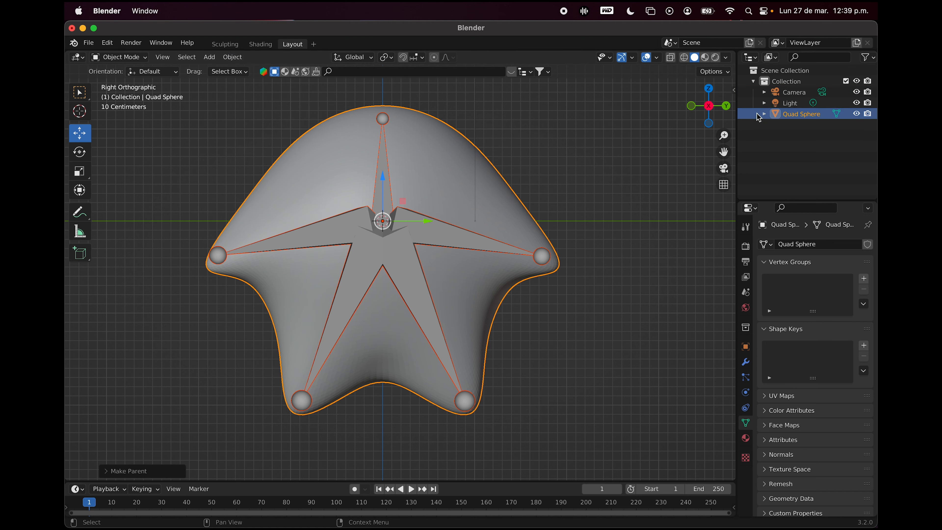
- Check how the armature is nested under the Quad Sphere in the outliner
left_click(573, 251)
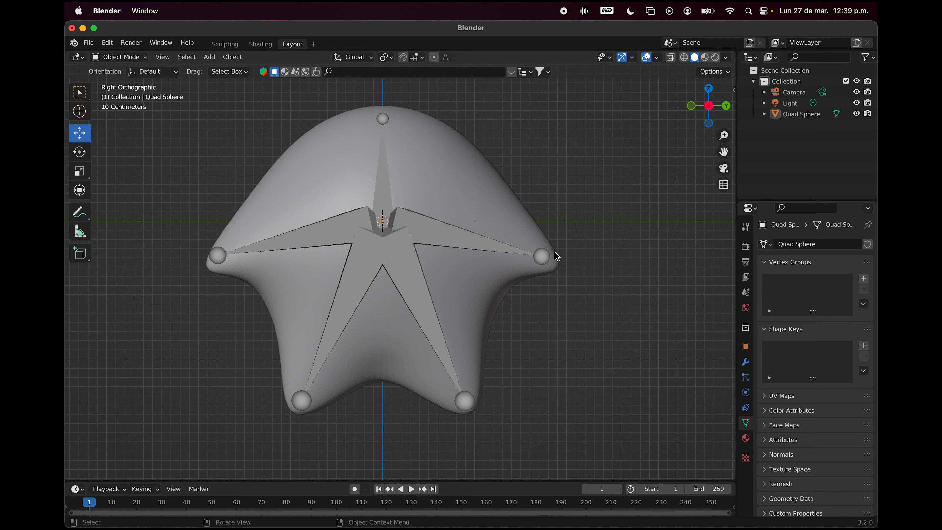
left_click(540, 258)
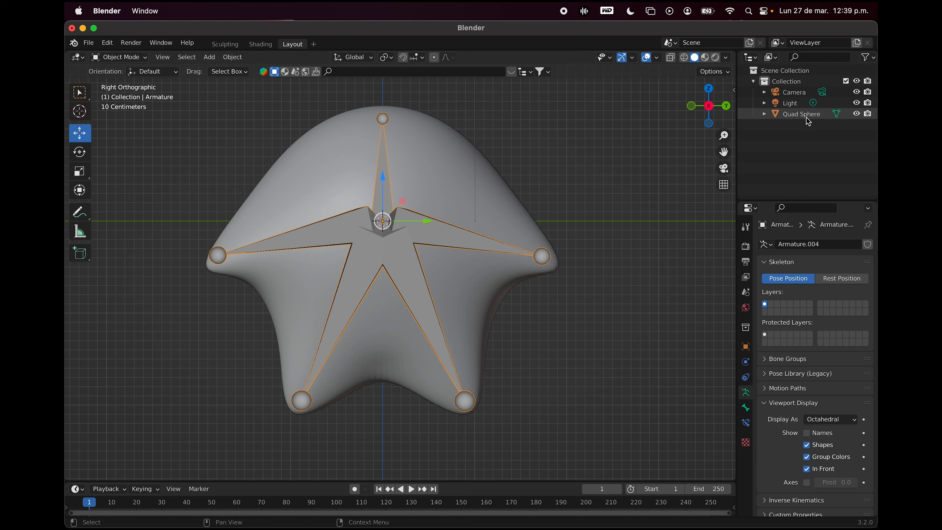
left_click(798, 114)
left_click(767, 114)
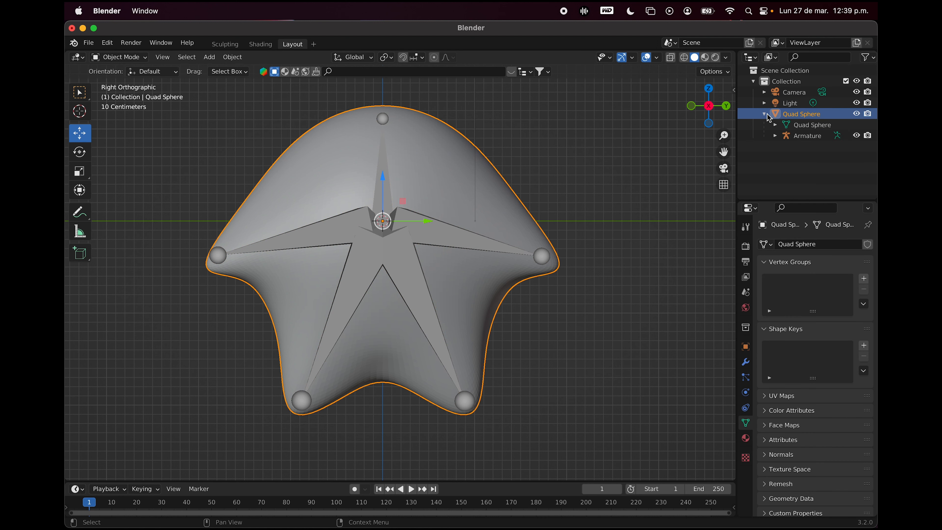
left_click(766, 114)
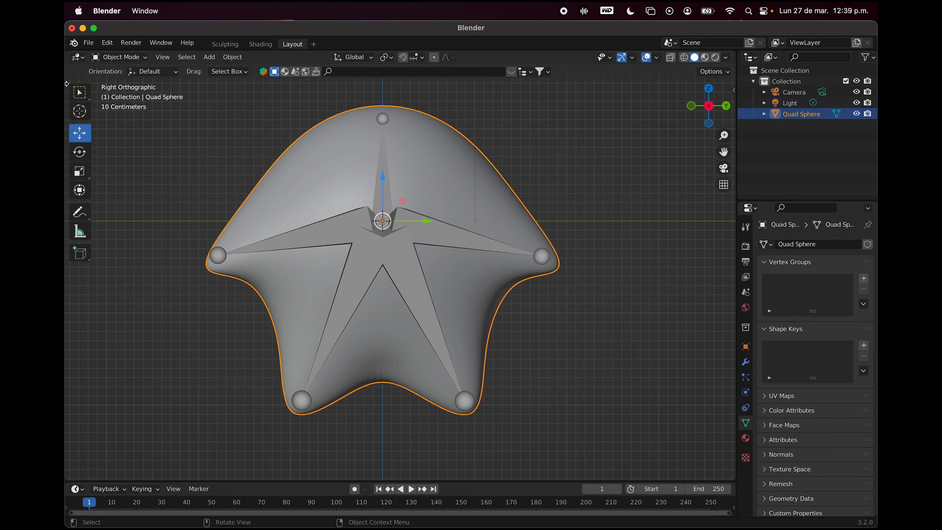
- Select the Armature under the Quad Sphere and put it into Pose Mode
left_click(130, 57)
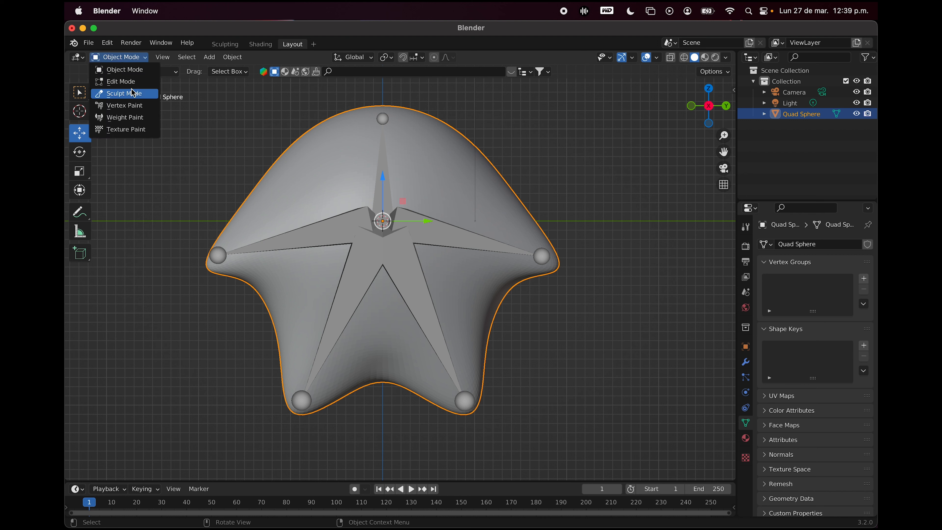
left_click(765, 114)
left_click(805, 136)
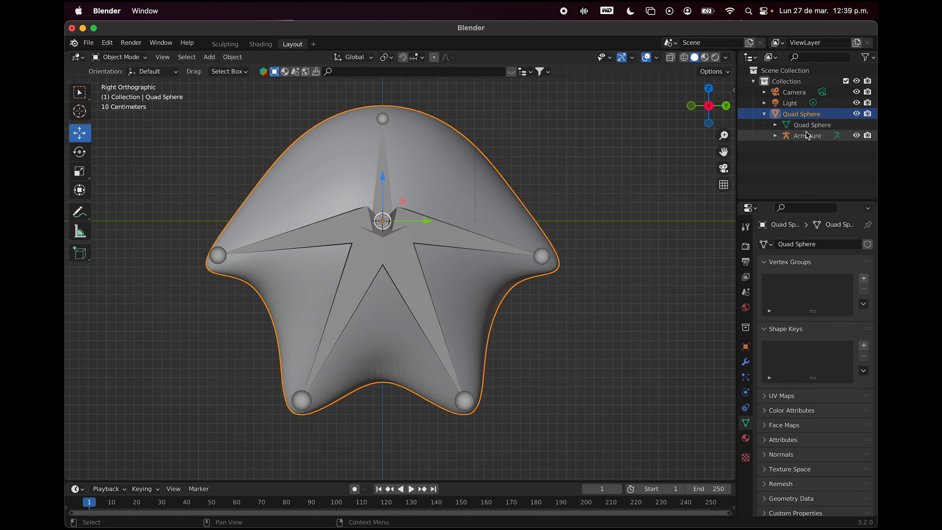
left_click(129, 58)
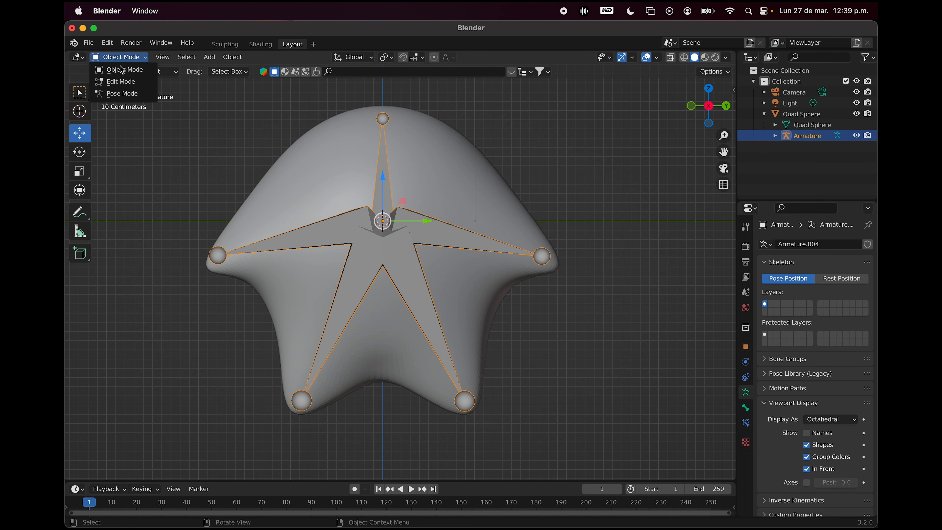
left_click(118, 90)
- Try rotating the brazode bone downward and around in Pose Mode, checking from several angles whether the mesh follows
left_click(549, 262)
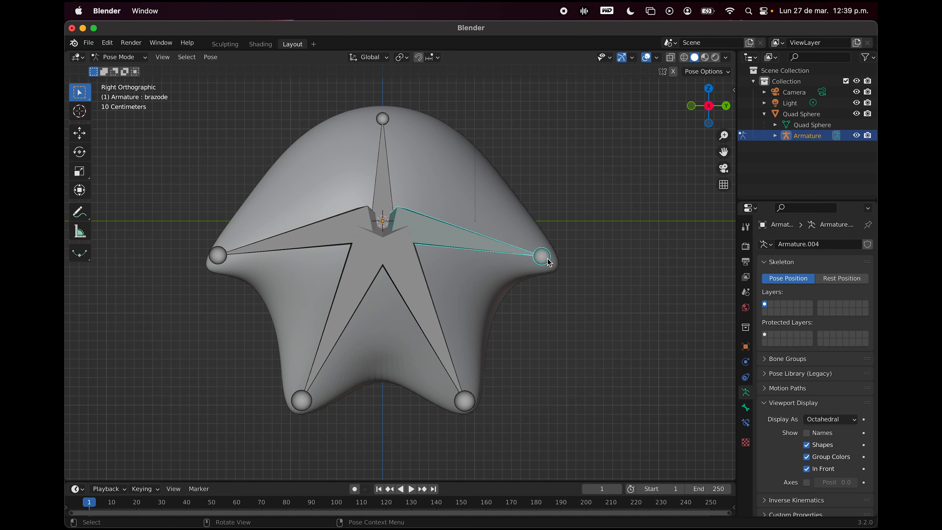
left_click(84, 152)
left_click_drag(413, 214, 495, 203)
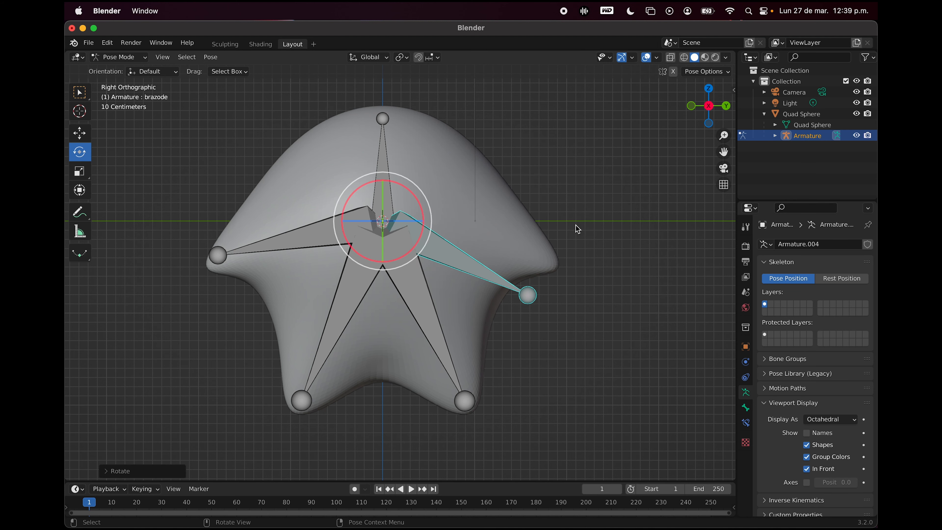
scroll(593, 221, "right", 10)
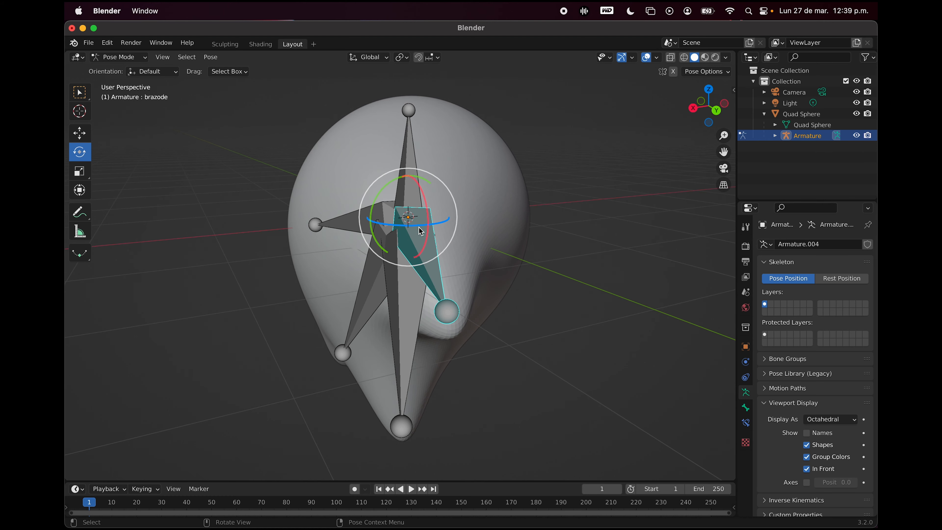
left_click_drag(427, 224, 445, 242)
scroll(530, 246, "right", 10)
scroll(527, 243, "left", 15)
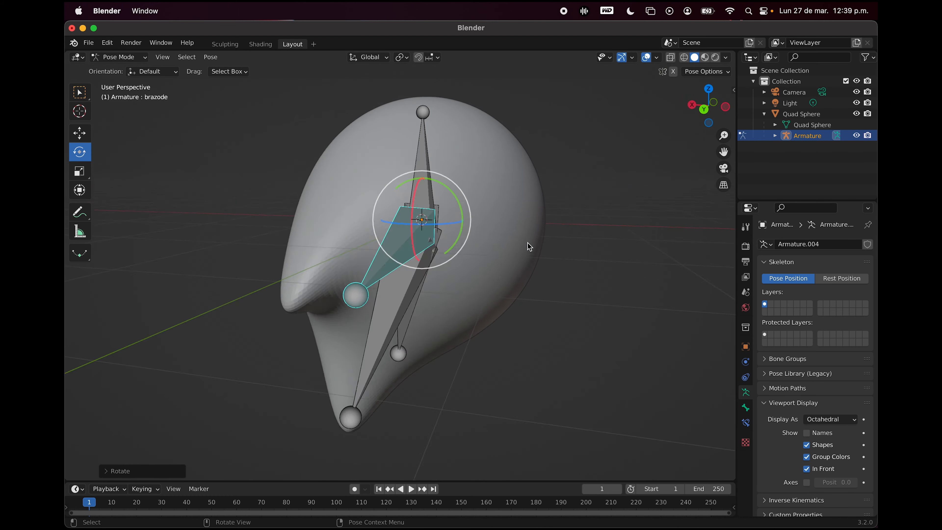
scroll(494, 258, "left", 5)
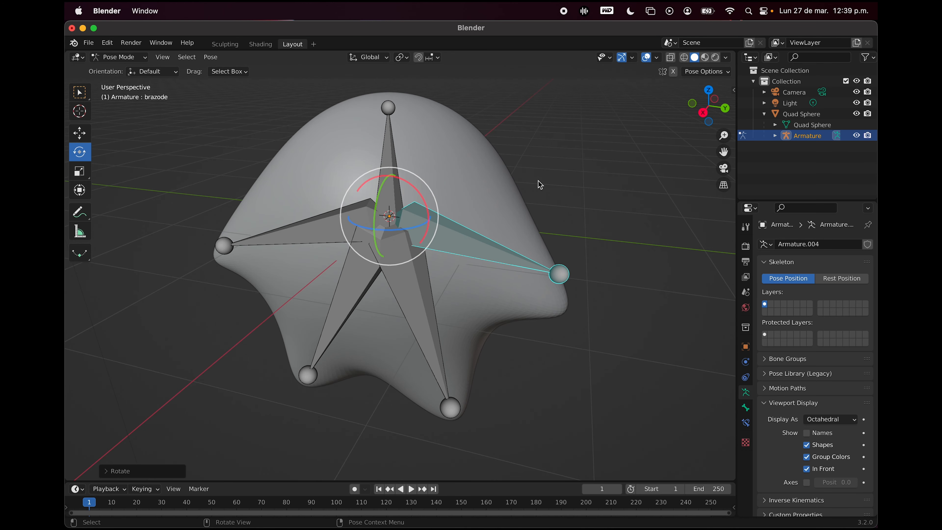
- Undo the brazode bone's test rotations and go back to the right orthographic view
key("super+z")
scroll(452, 219, "left", 5)
scroll(593, 150, "down", 2)
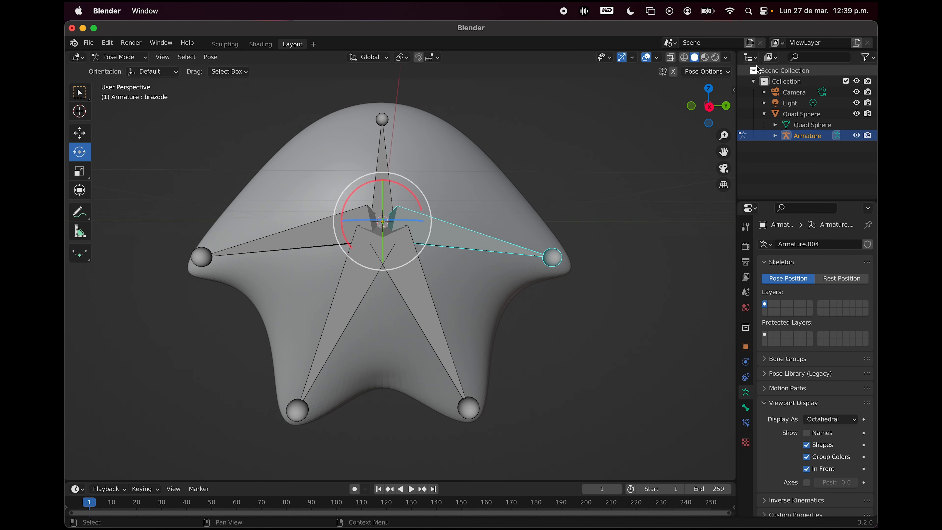
left_click(712, 111)
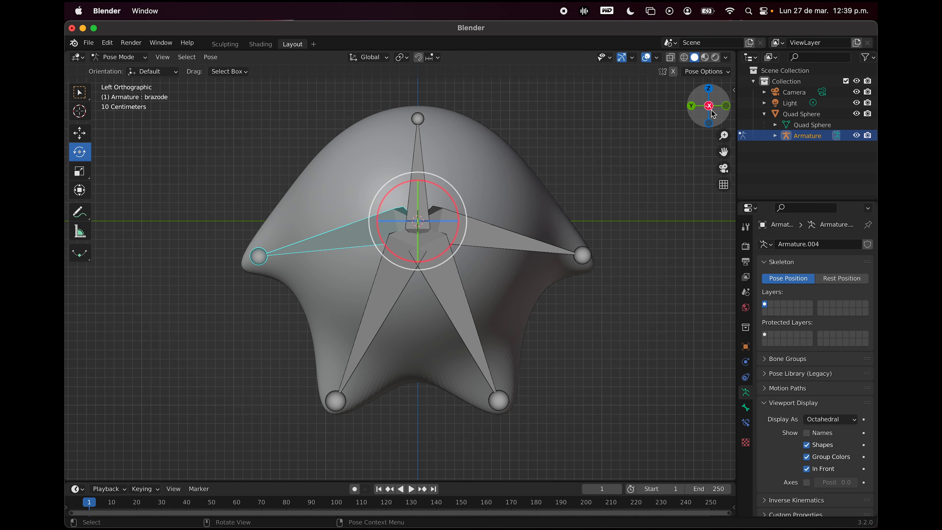
left_click(713, 113)
- Expand the armature's pose bones, try rotating Bone.001 up toward the opposite side point, and undo the rotation
left_click(775, 135)
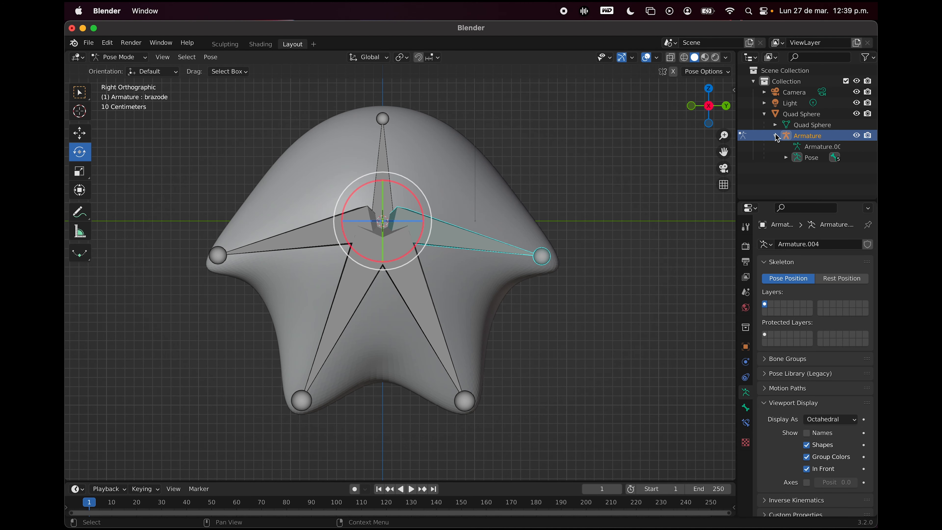
left_click(786, 161)
scroll(798, 163, "down", 2)
left_click(825, 178)
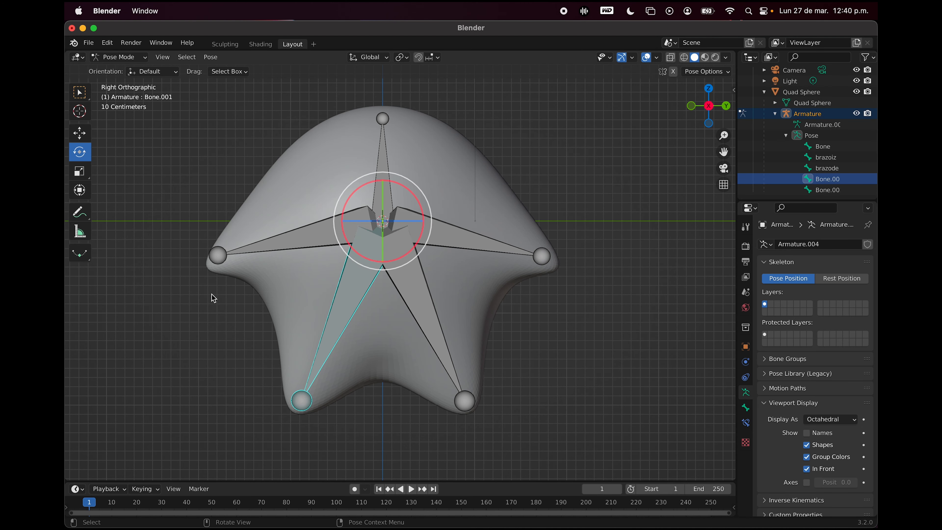
left_click_drag(373, 248, 553, 234)
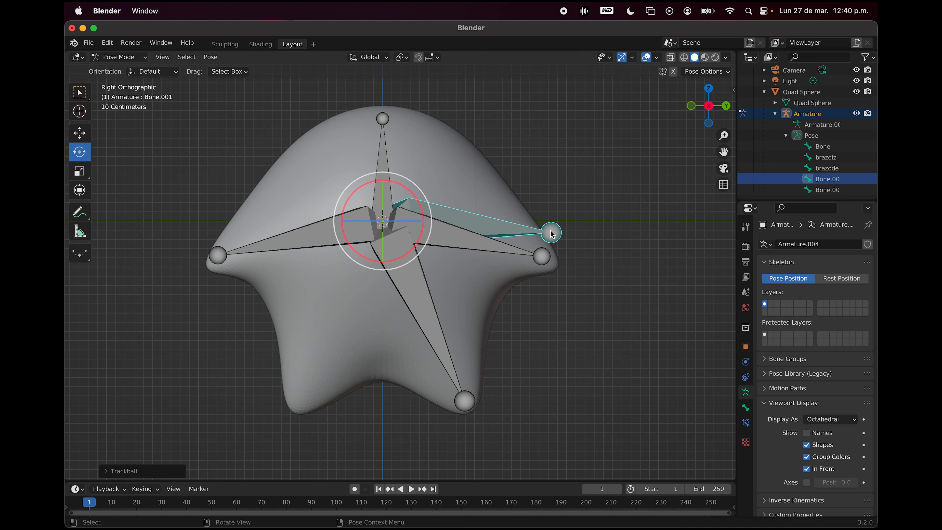
key("ctrl+z")
scroll(798, 111, "right", 1)
scroll(789, 162, "left", 1)
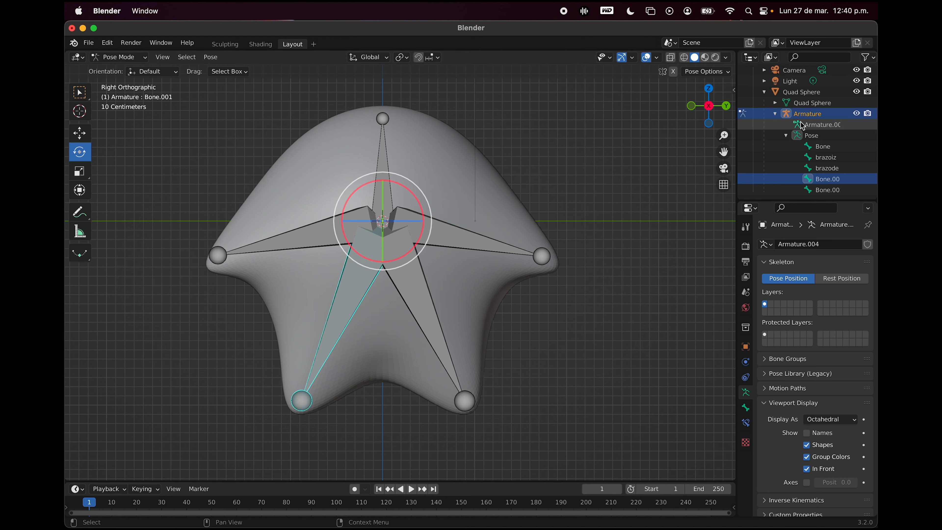
- Highlight the Quad Sphere in the outliner and switch the armature from Pose Mode to Object Mode
left_click(791, 96)
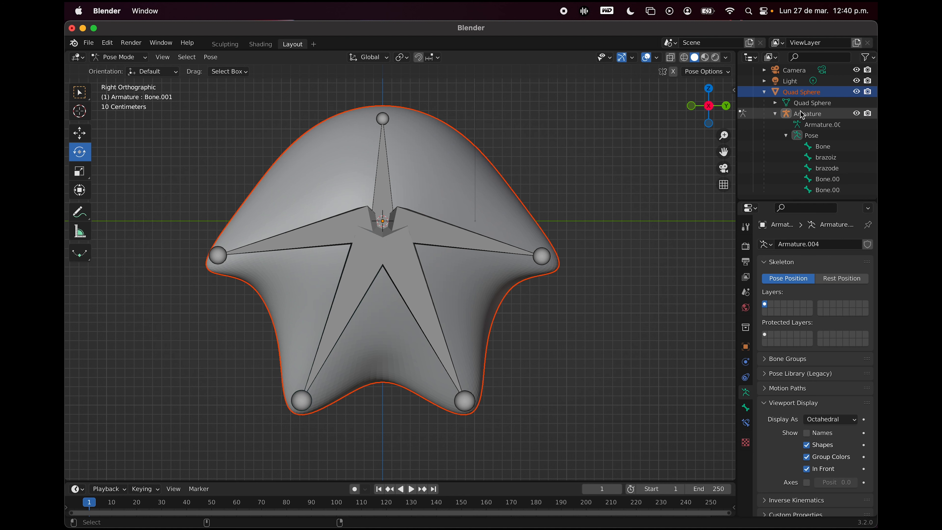
left_click(137, 65)
left_click(131, 71)
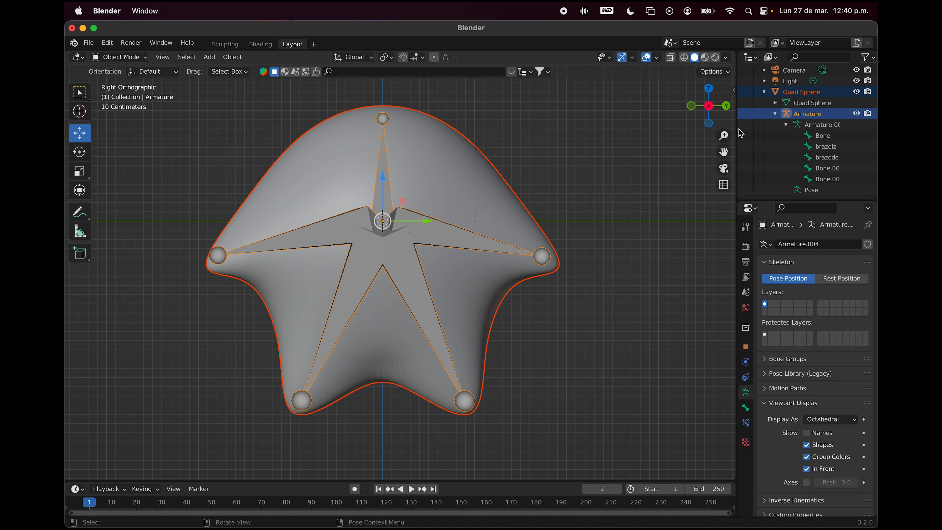
- Pick Bone.002 in the outliner, enter Edit Mode on the armature, and select that bone's lower tip
left_click(823, 159)
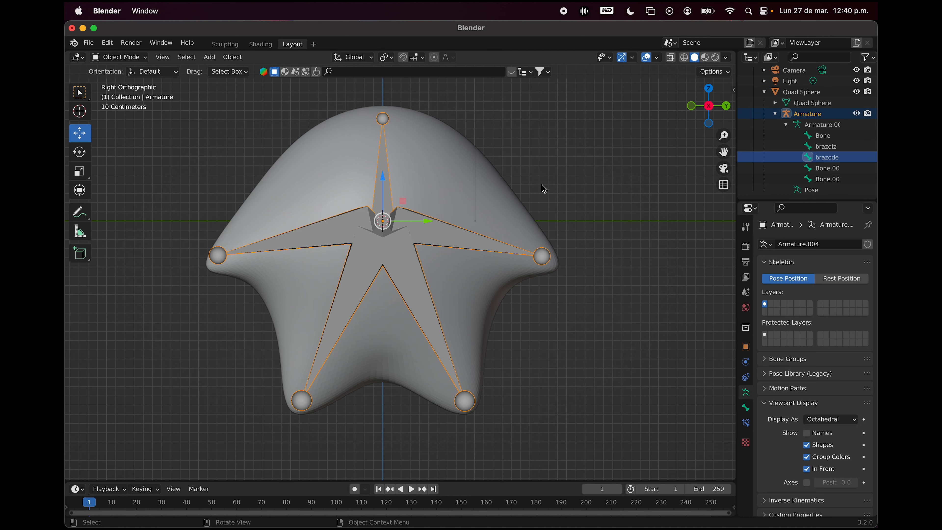
left_click(830, 179)
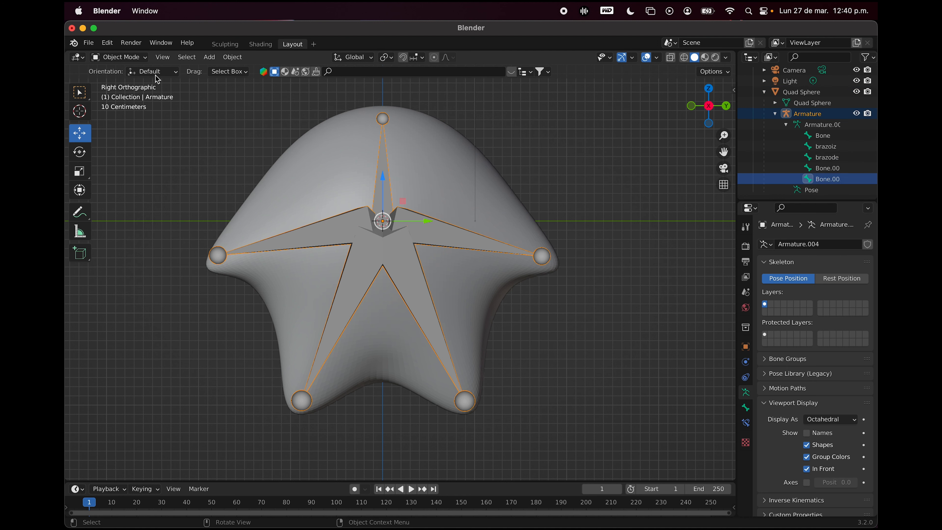
left_click(130, 62)
left_click(122, 82)
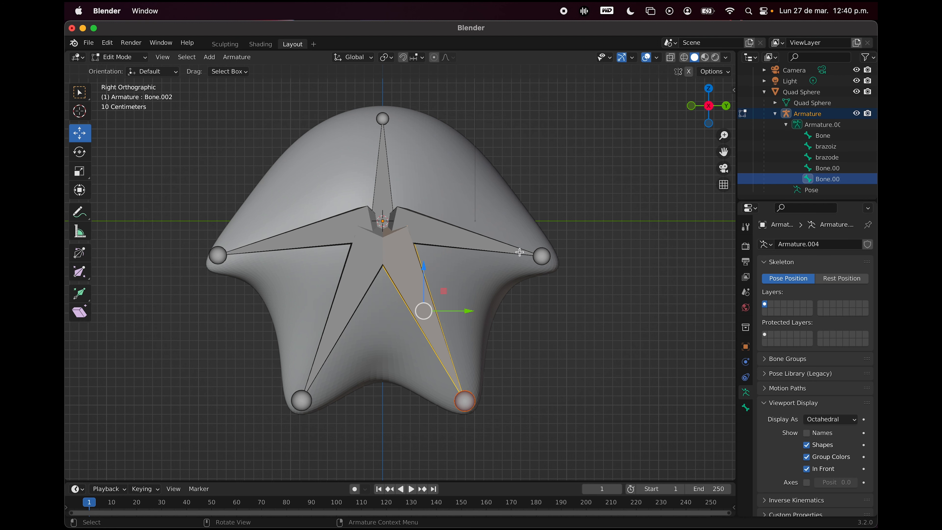
left_click(464, 401)
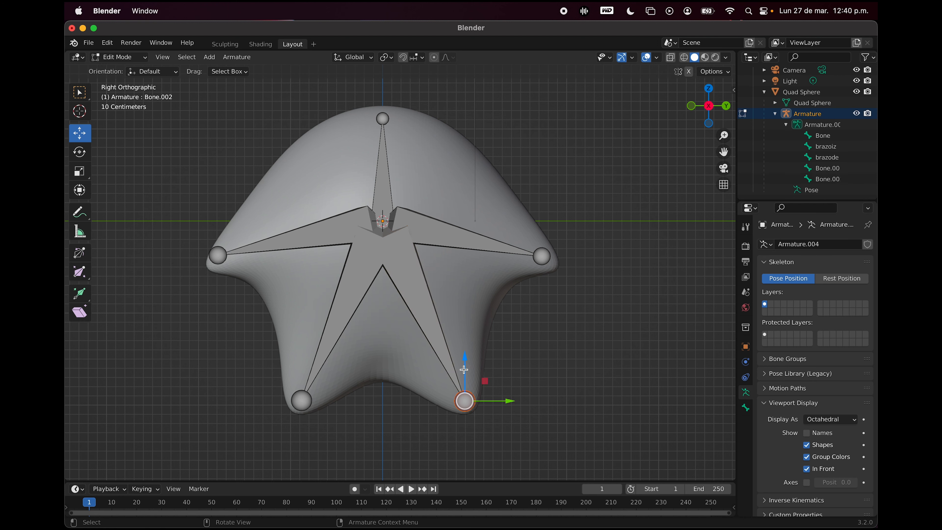
- Try adding and moving an extra bone in the armature, and undo back to the original five bones
key("shift+a")
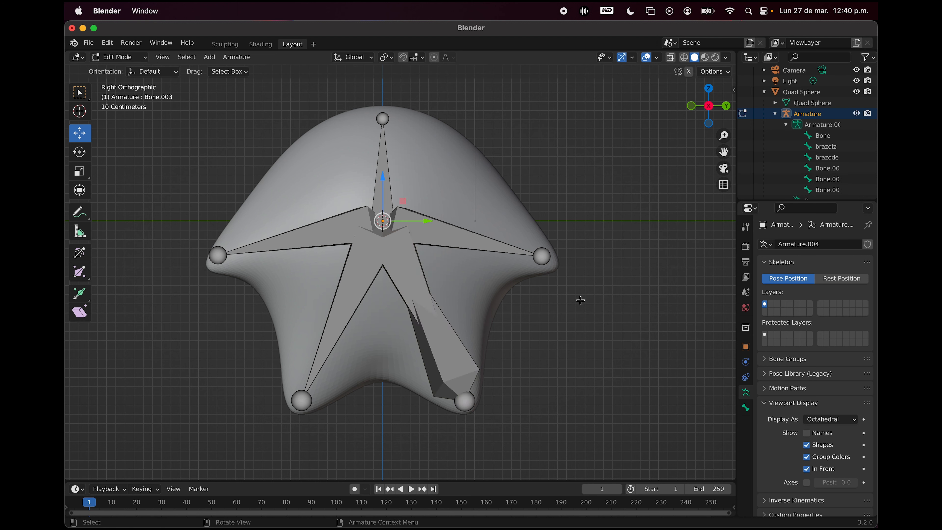
key("super+z")
key("g")
left_click(570, 306)
key("super+z")
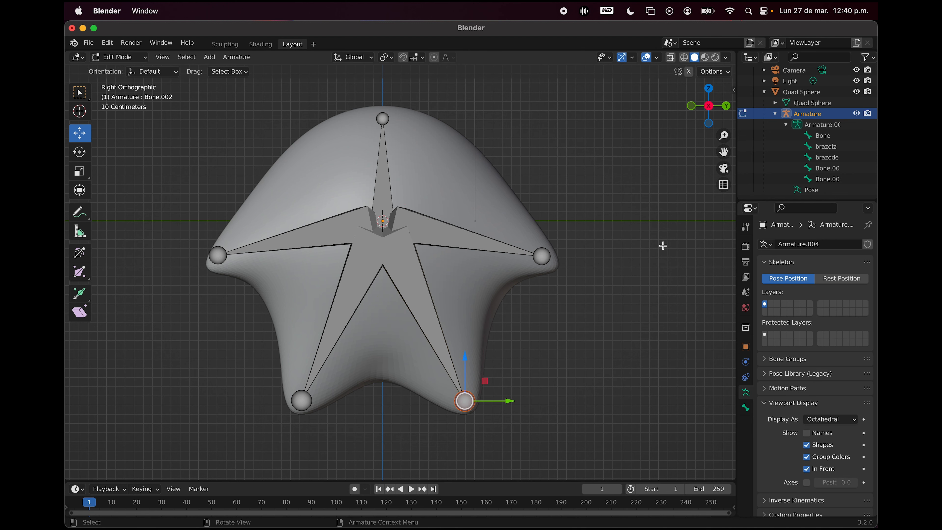
- Select the Quad Sphere and the armature in Object Mode and parent the mesh to the armature with automatic weights
left_click(802, 92)
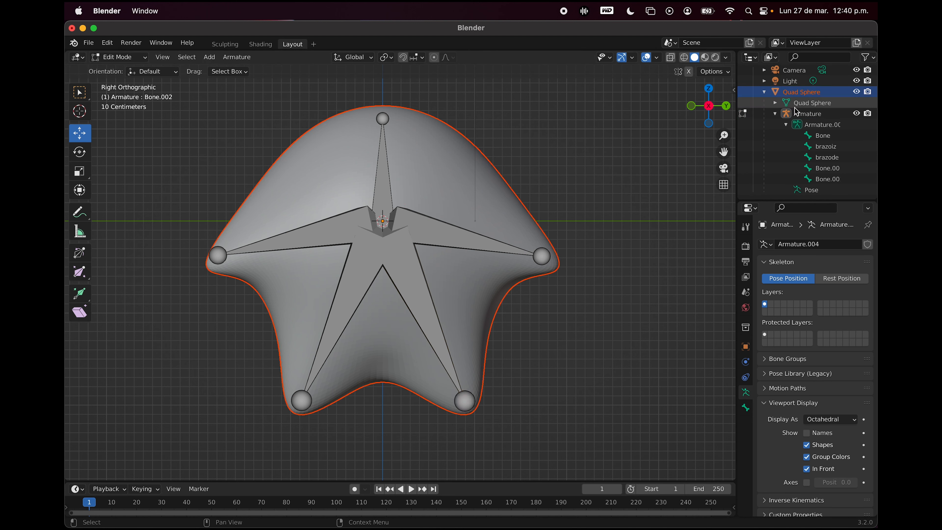
left_click(802, 114)
left_click(245, 64)
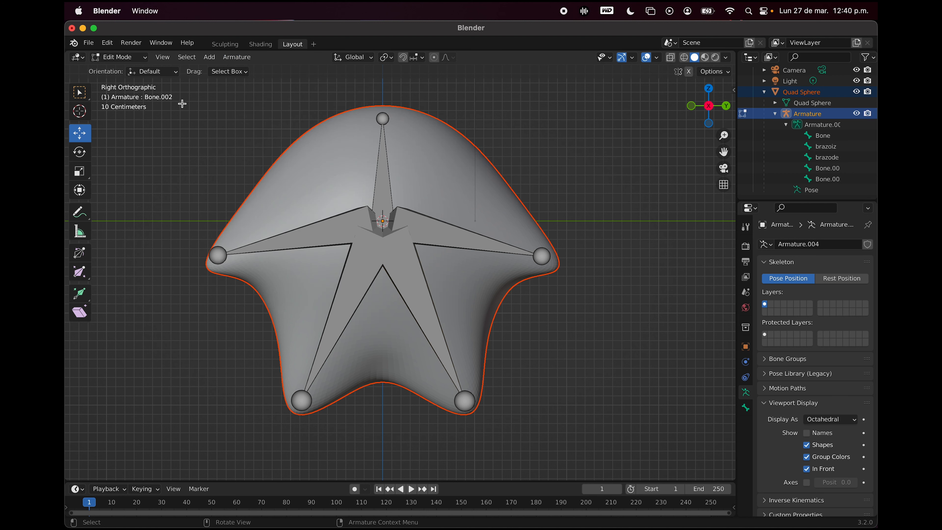
left_click(120, 60)
left_click(132, 70)
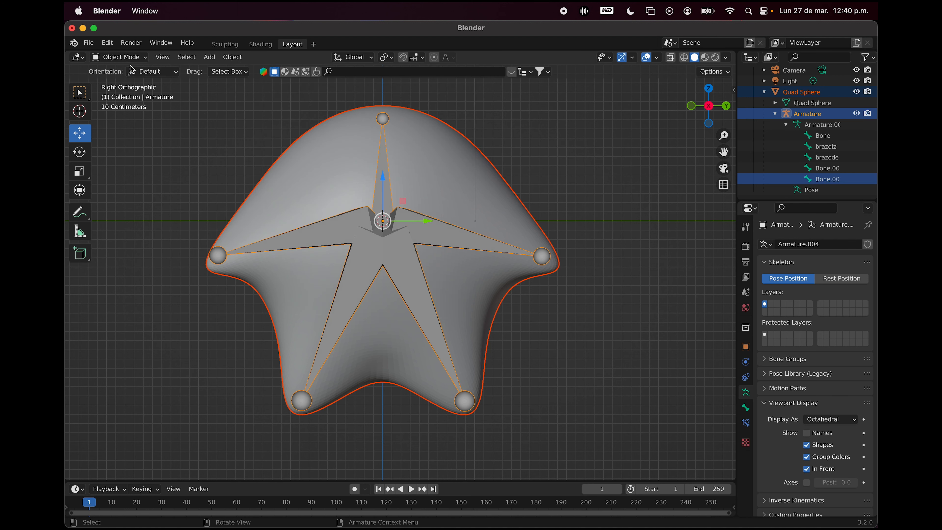
left_click(243, 66)
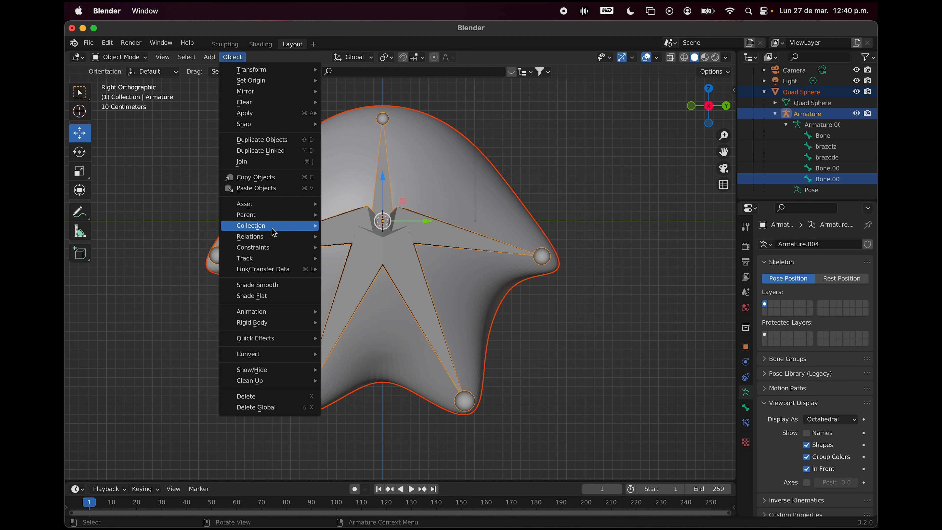
mouse_move(285, 214)
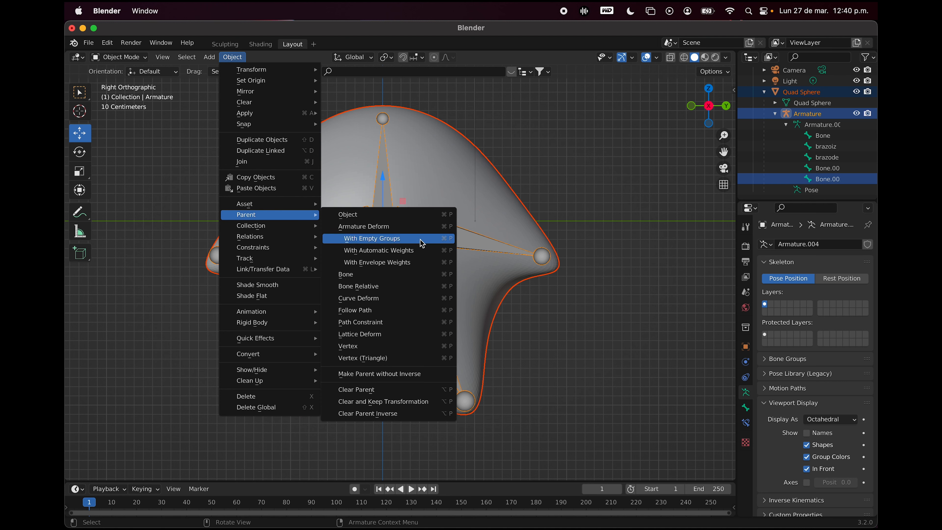
left_click(419, 250)
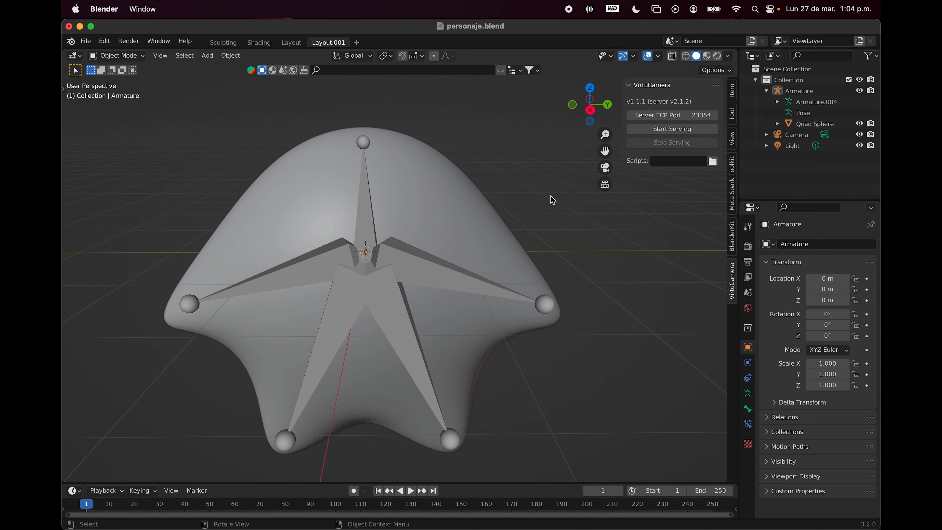
- Examine the rigged head and its bones from several angles, ending in the right orthographic view
left_click(590, 110)
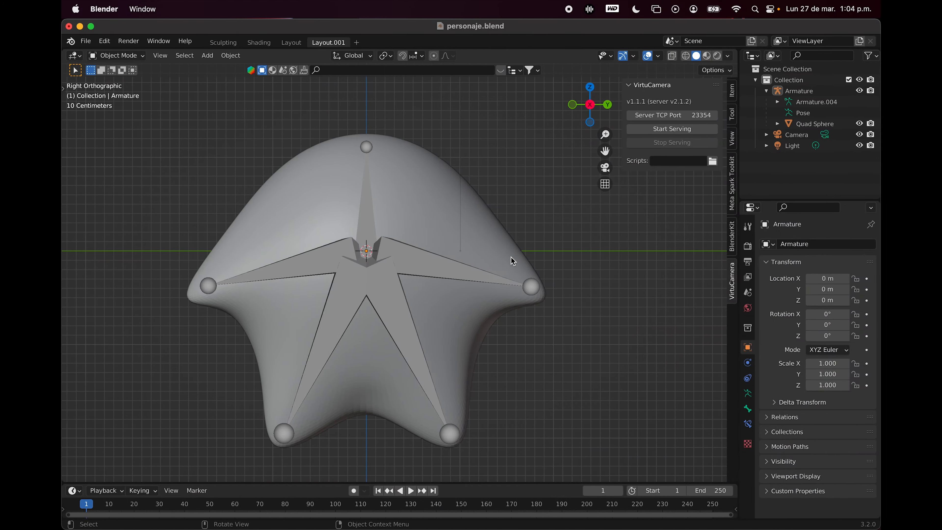
middle_click_drag(538, 267, 511, 256)
scroll(511, 257, "right", 10)
scroll(511, 257, "left", 10)
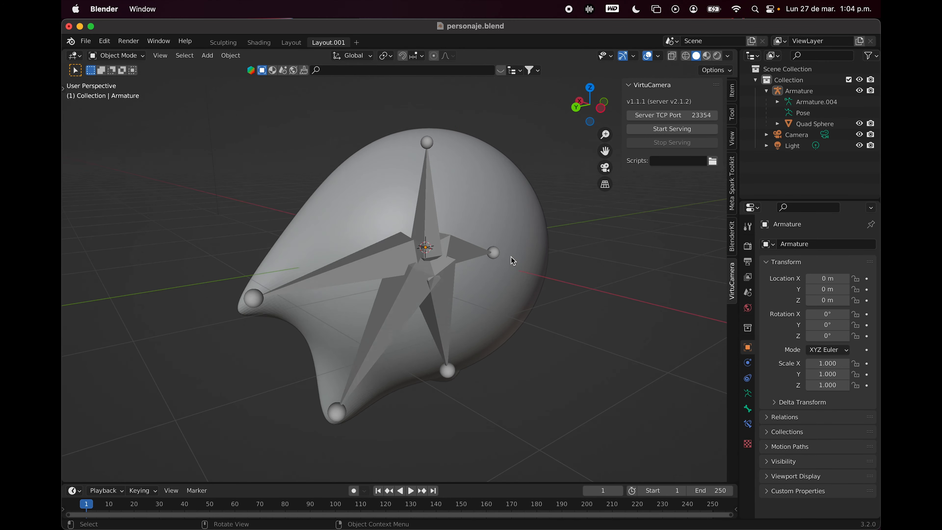
scroll(511, 257, "up", 10)
scroll(511, 256, "right", 5)
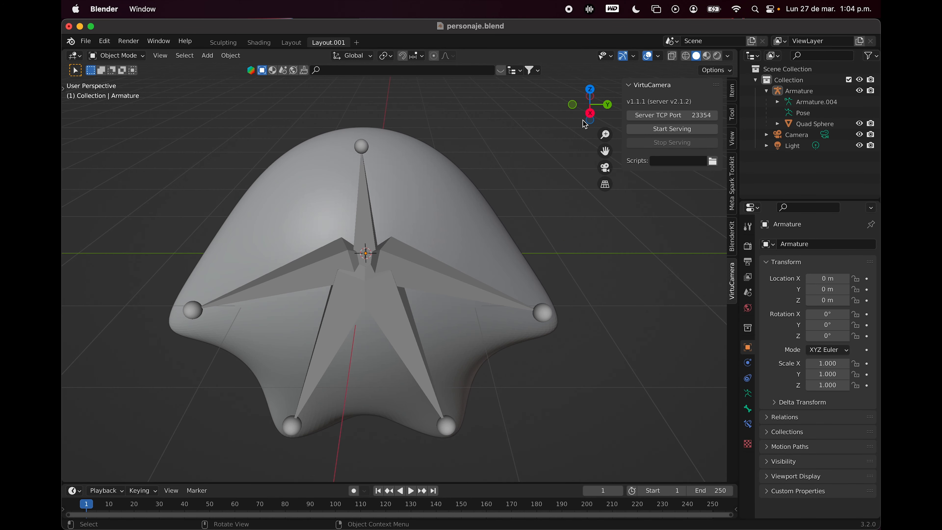
left_click(591, 110)
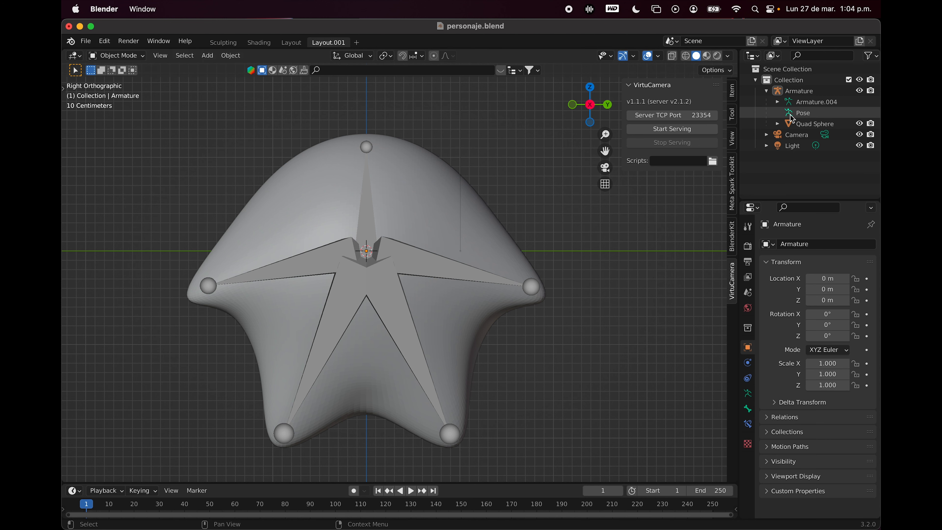
- Try moving the side bone brazode outward in Pose Mode to test the mesh deformation, and undo the move
left_click(123, 59)
left_click(119, 92)
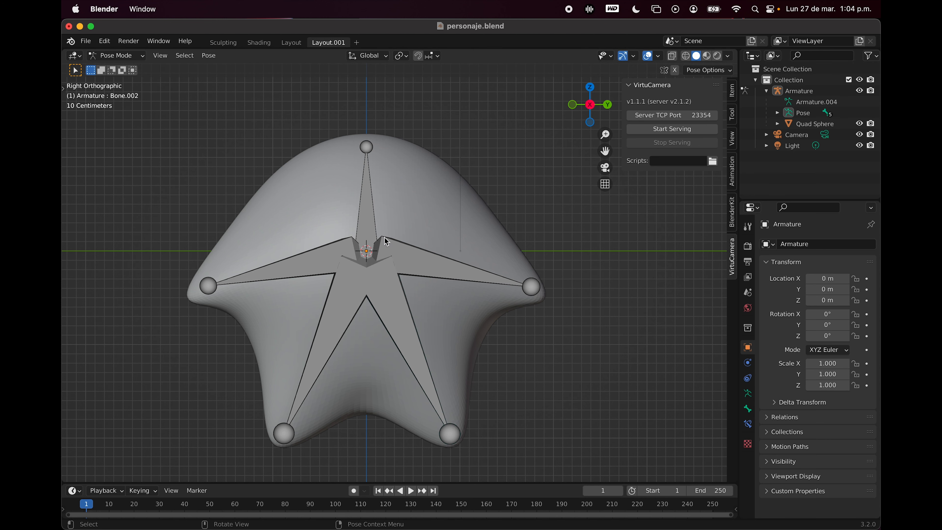
scroll(427, 272, "up", 5)
left_click(485, 342)
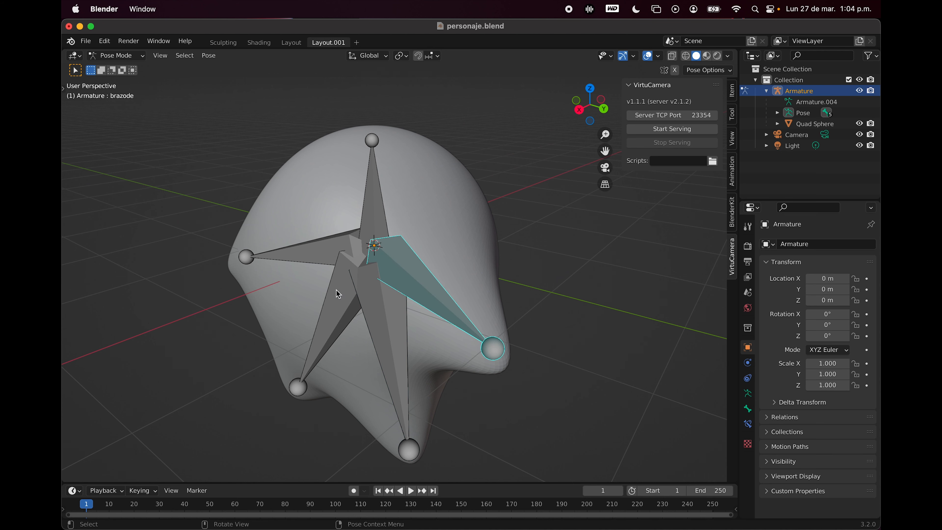
key("g")
left_click(548, 345)
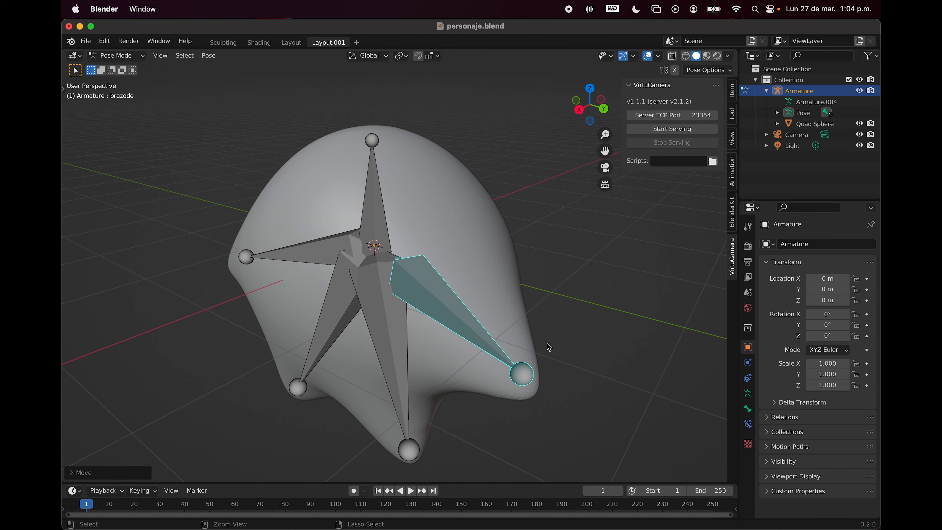
key("ctrl+z")
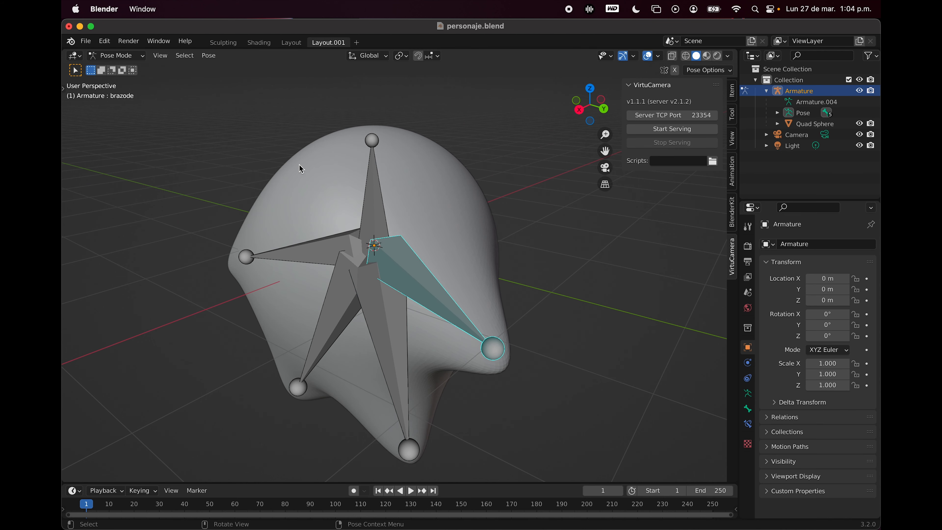
- Return to the right orthographic view and switch the armature back to Object Mode
left_click(579, 110)
left_click(107, 58)
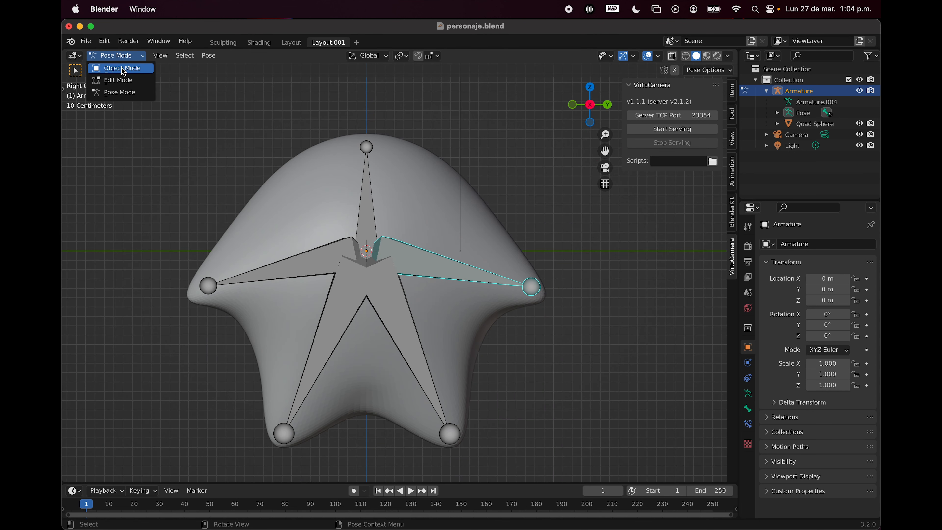
left_click(123, 68)
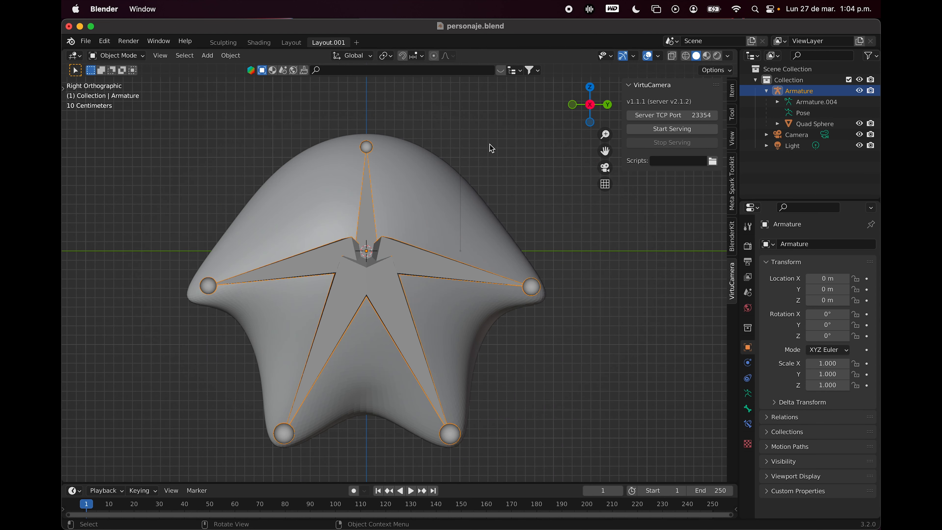